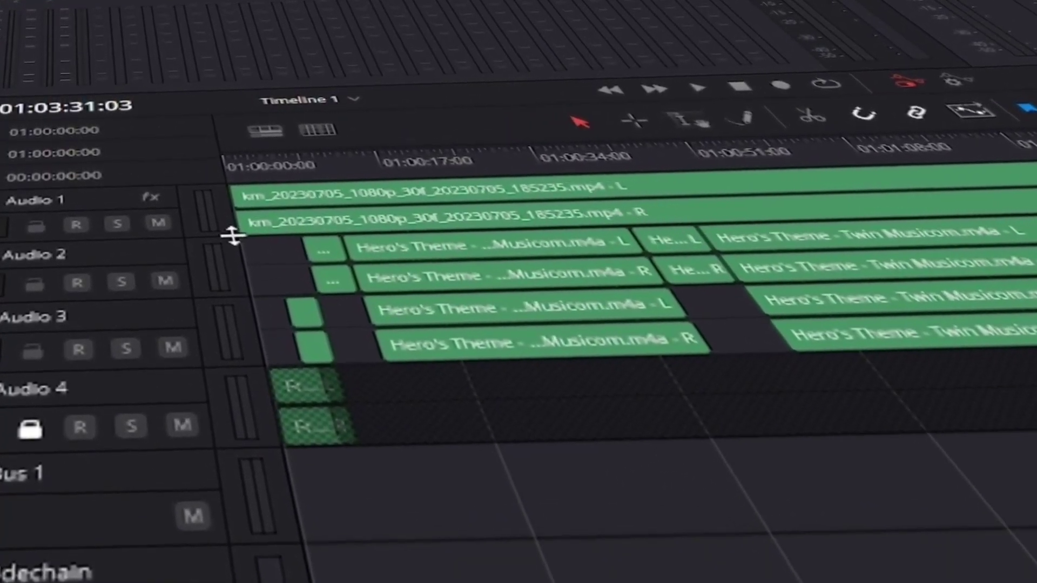
Step: Increase the height of the Audio 1 and Audio 2 tracks in the timeline to reveal their waveforms
drag(232, 231, 263, 354)
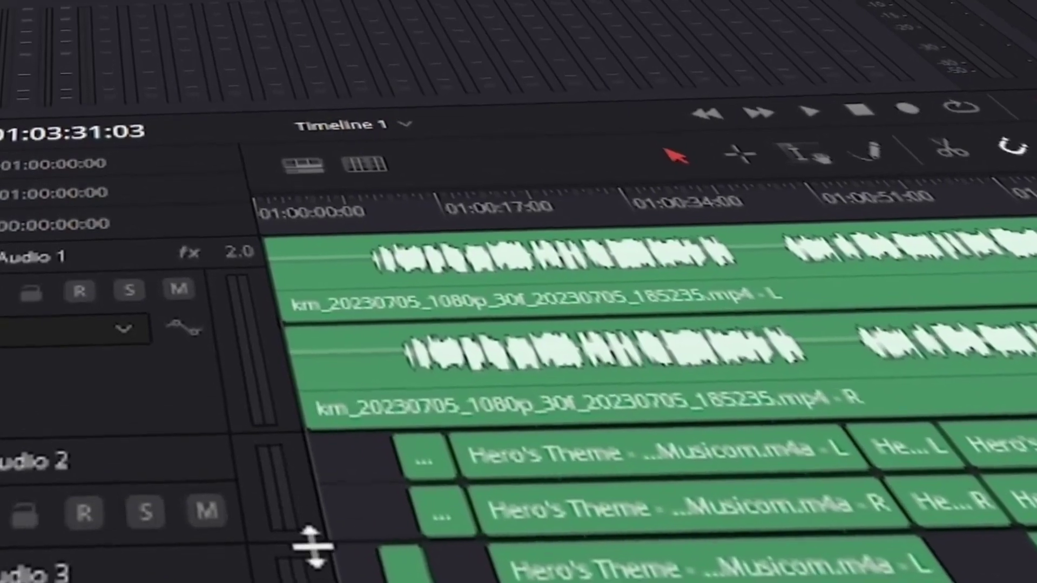
drag(295, 478, 302, 580)
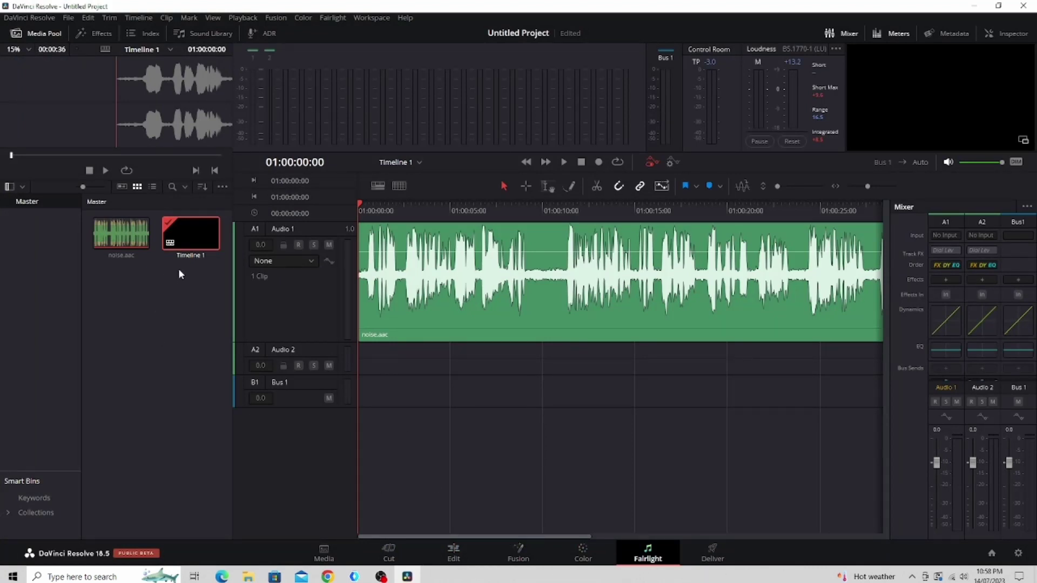
Step: Listen to the noise.aac clip on Audio 1 from the start of Timeline 1, and minimize DaVinci Resolve
click(564, 162)
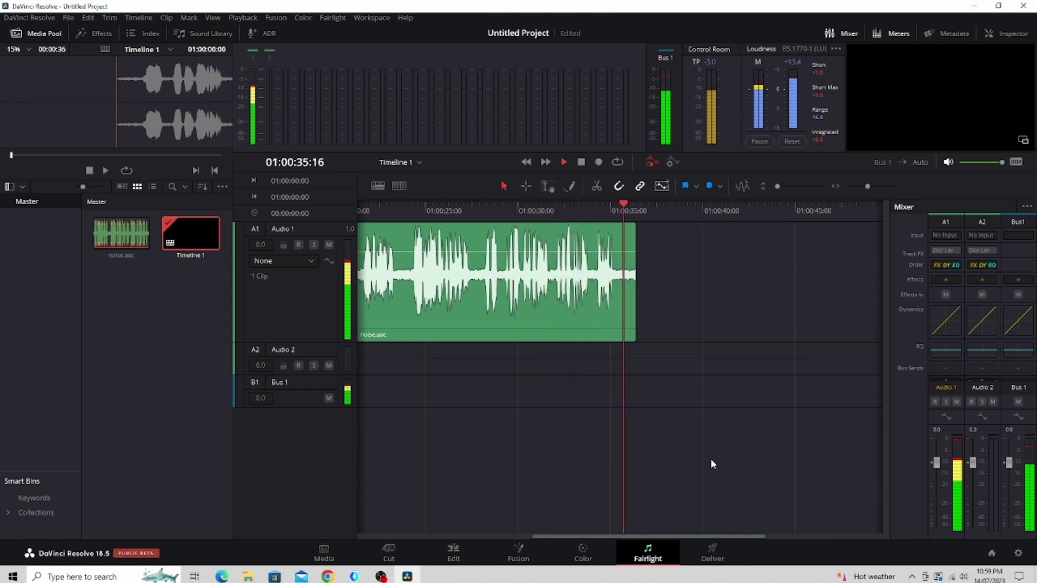
click(975, 6)
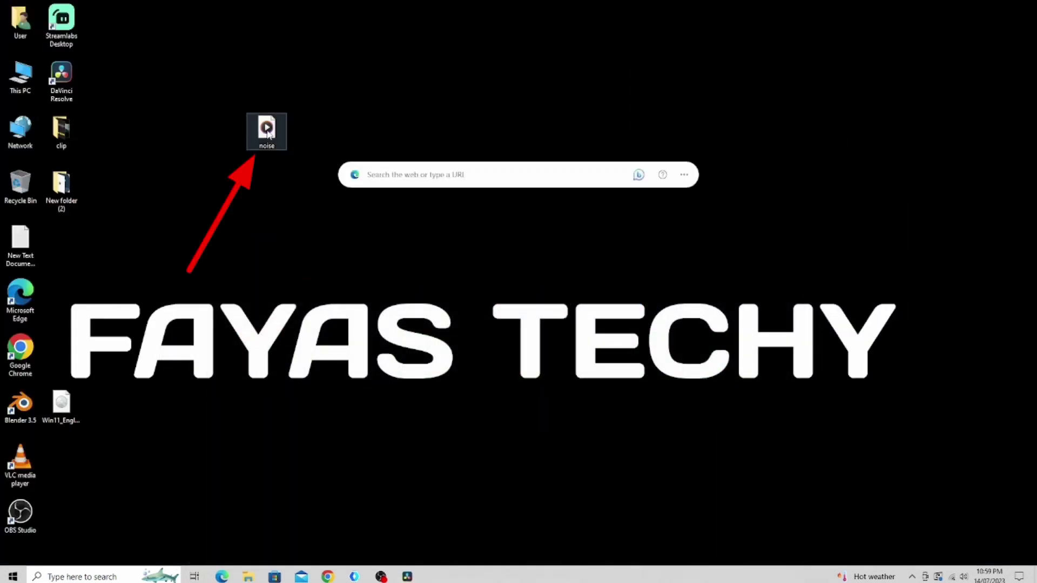
Step: Move the noise audio file to a lower free spot on the desktop and deselect it
drag(274, 119, 236, 172)
drag(227, 101, 264, 204)
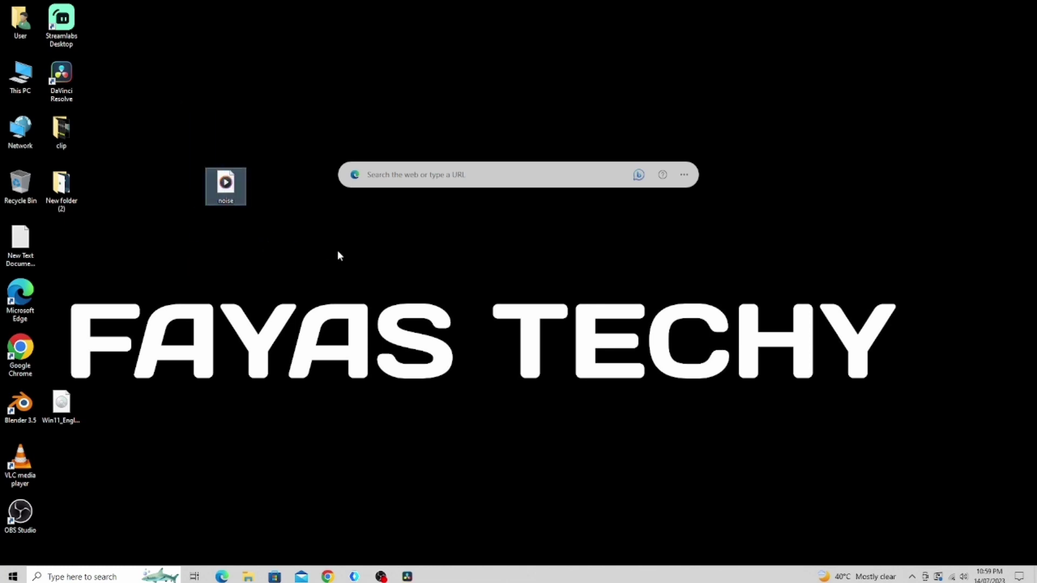
click(317, 216)
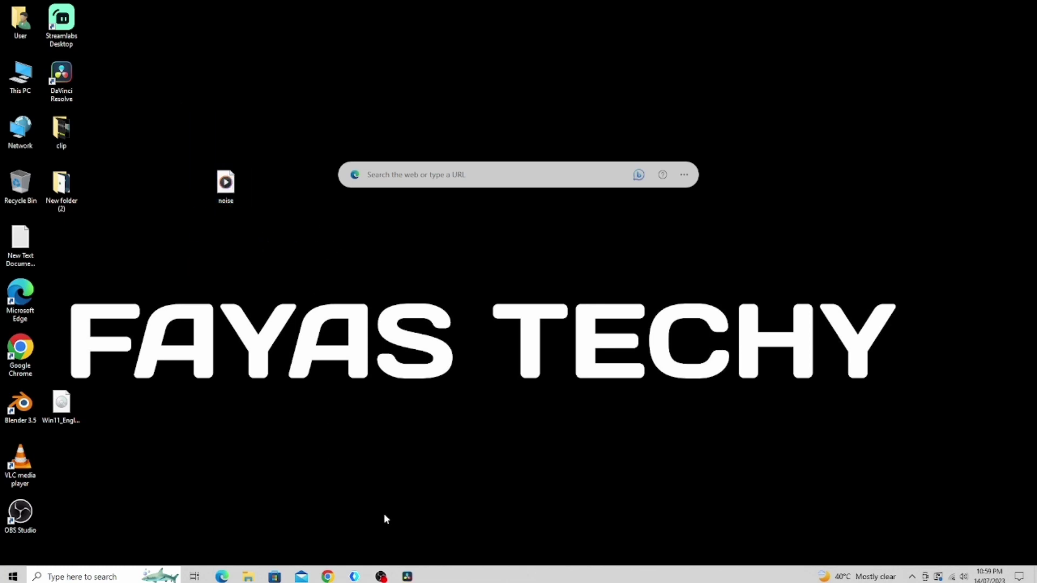
click(381, 577)
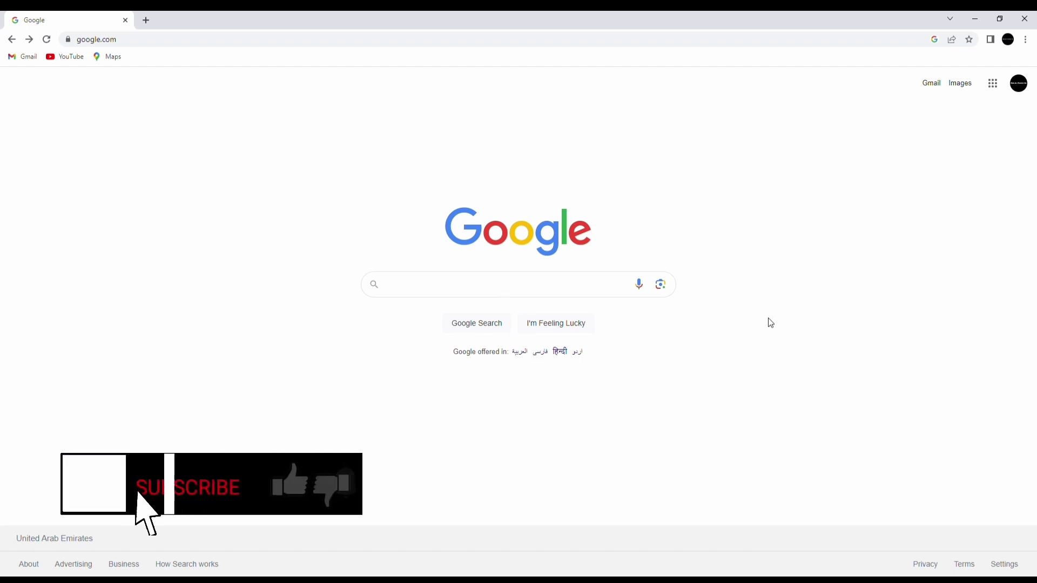
Step: In Chrome, search Google for "adobe podcast remove noise"
click(551, 292)
text(ADOBE PRODCAST)
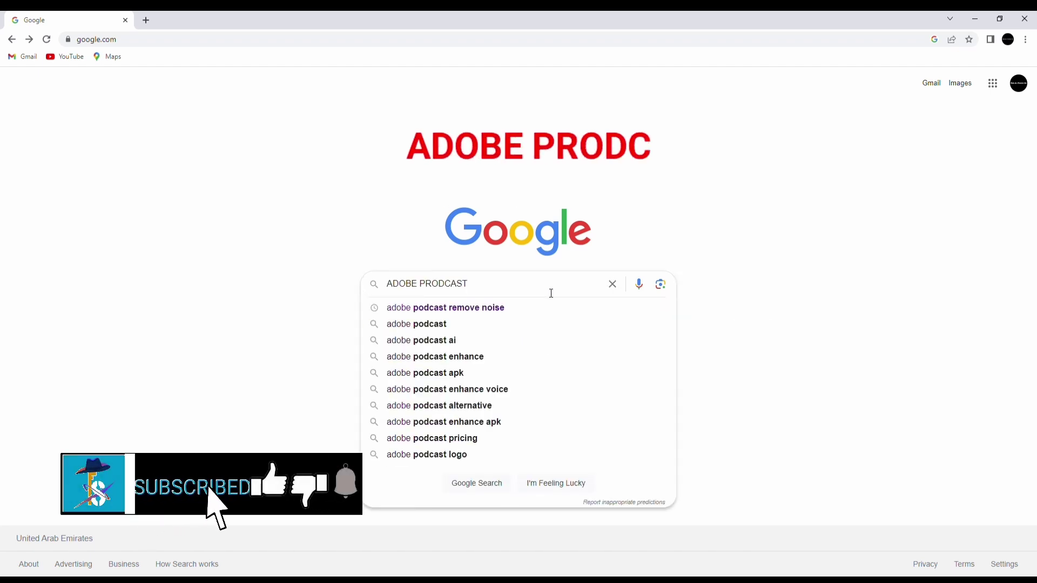
click(498, 307)
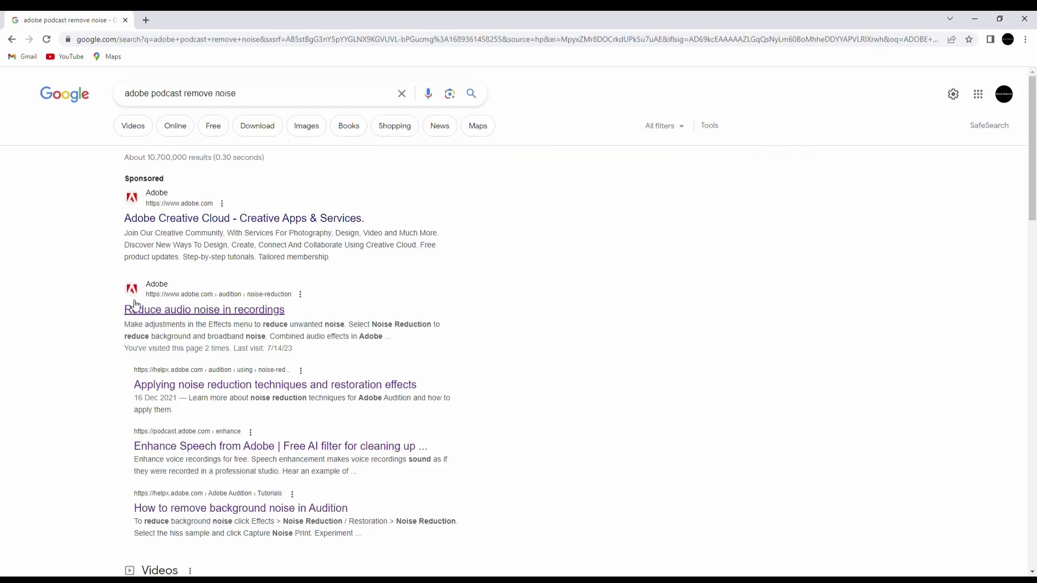
Step: Open the search result "Enhance Speech from Adobe" from podcast.adobe.com
scroll(300, 309, down, 1)
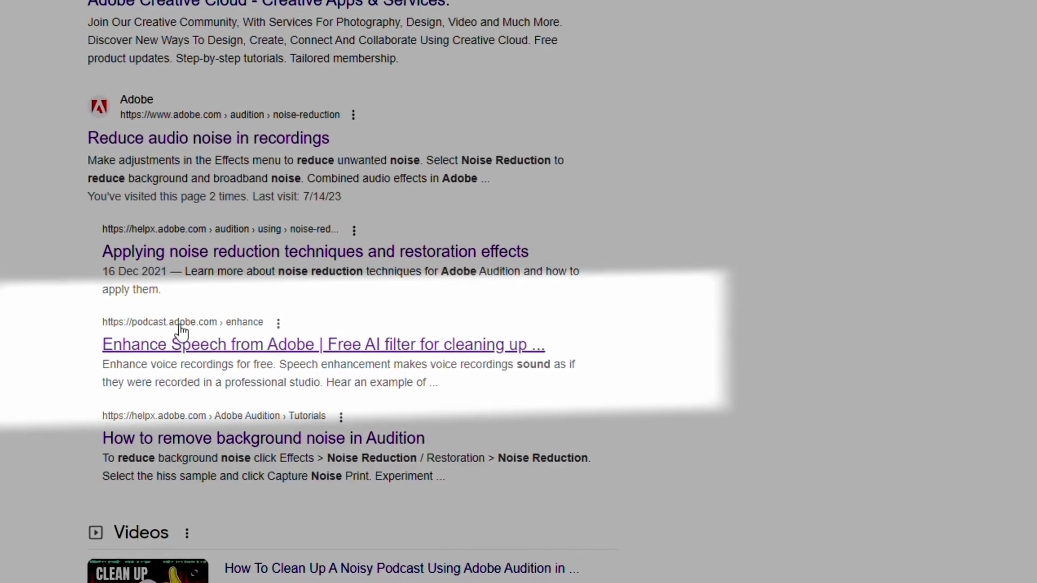
drag(63, 315, 121, 370)
click(660, 348)
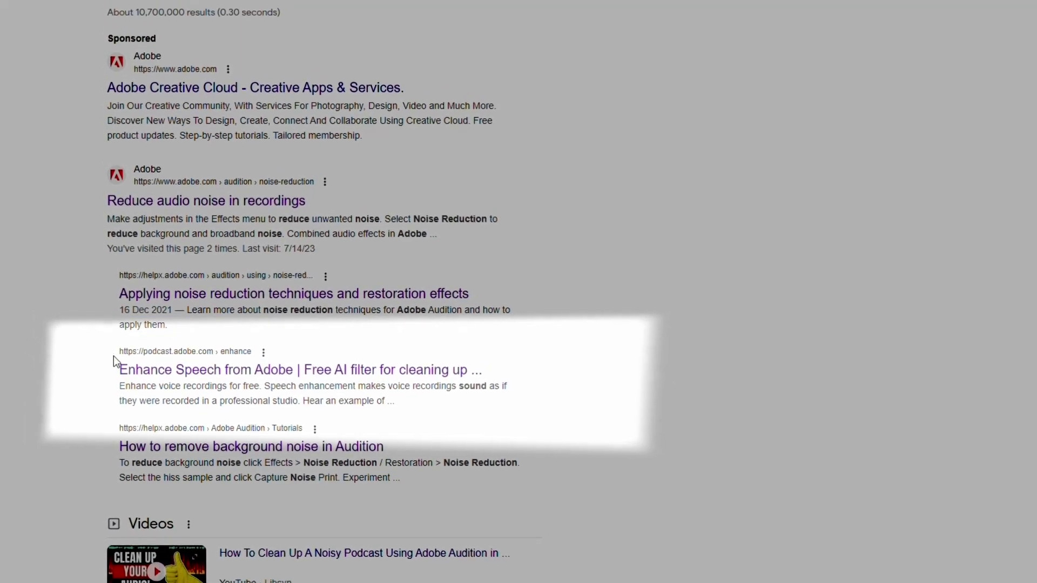
drag(119, 354, 444, 414)
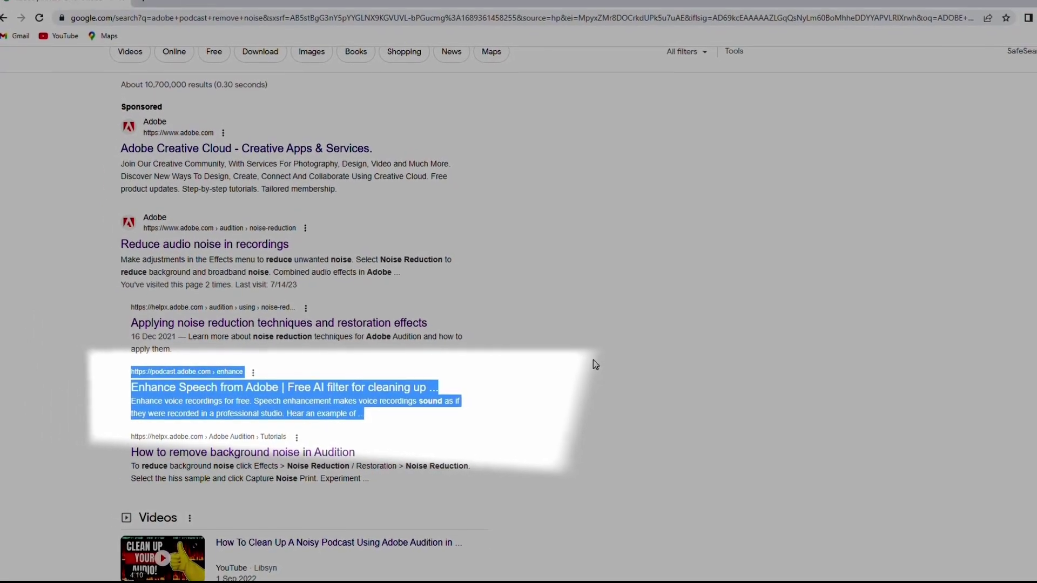
click(621, 357)
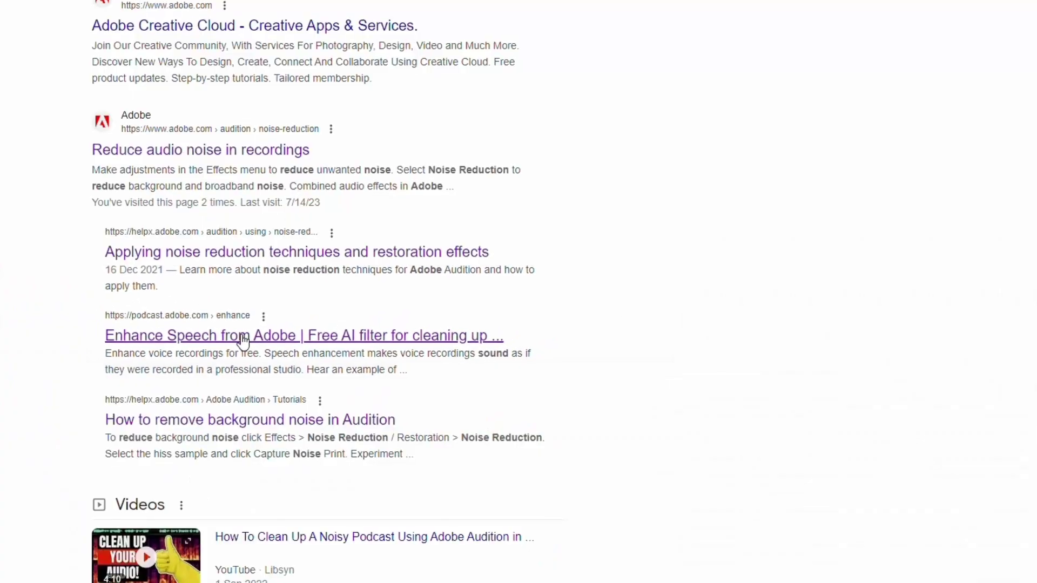
click(248, 301)
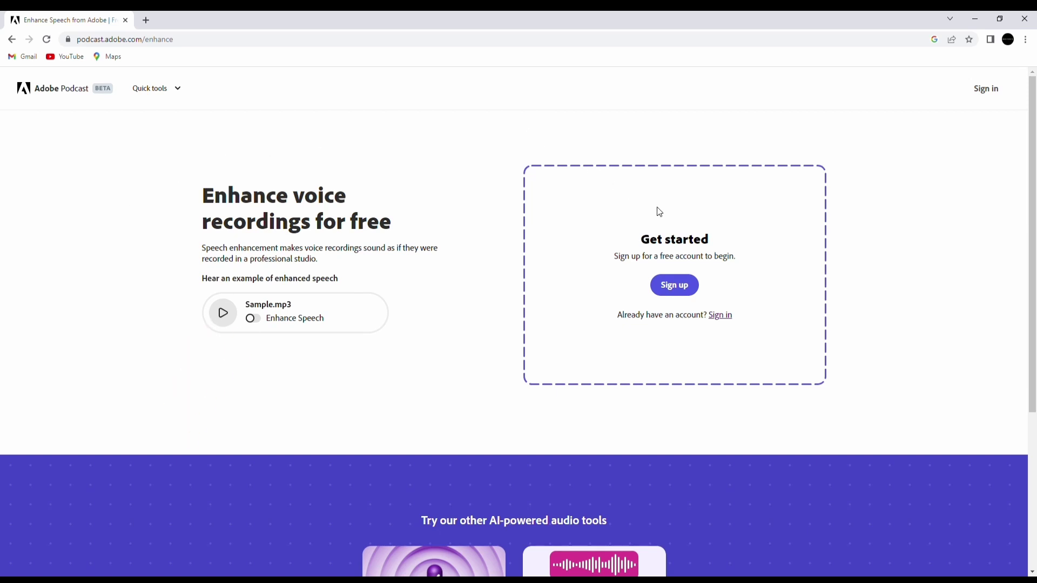
Step: Play the Sample.mp3 example and turn on Enhance Speech to hear the enhanced version
click(230, 316)
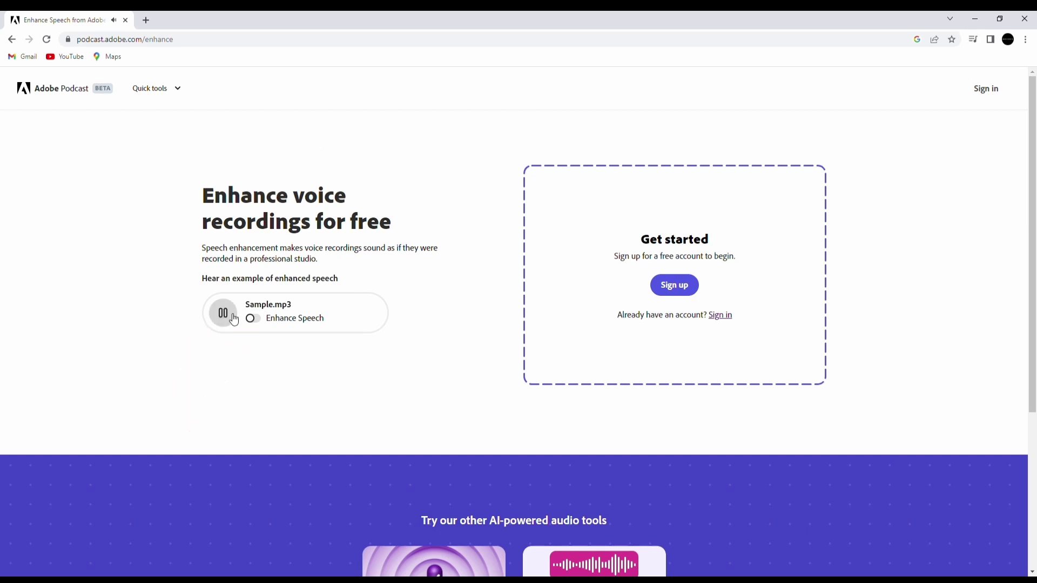
click(246, 319)
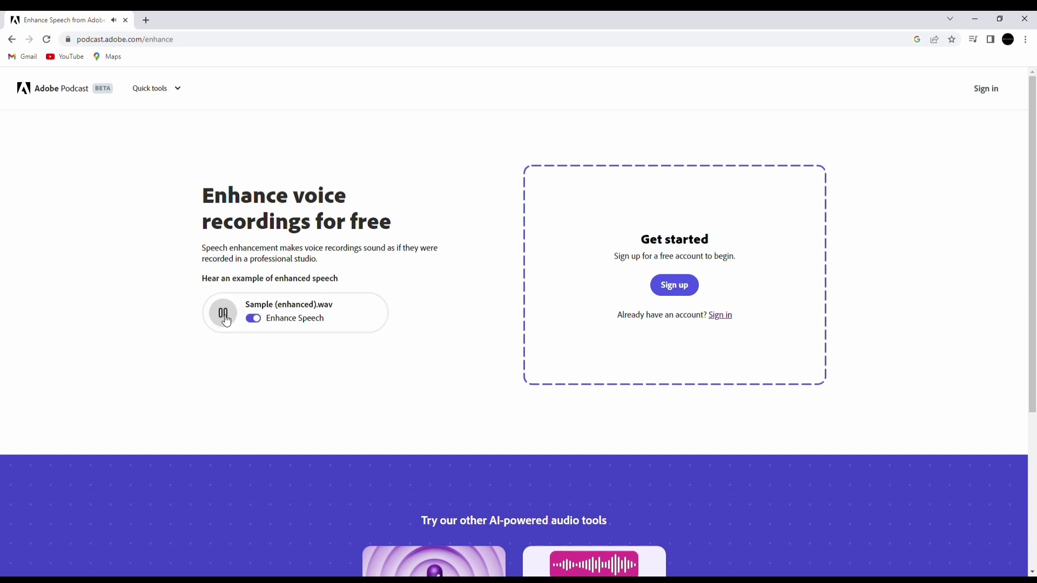
Step: Sign in to Adobe Podcast with the account e-mail and password, skipping the backup email address
click(995, 95)
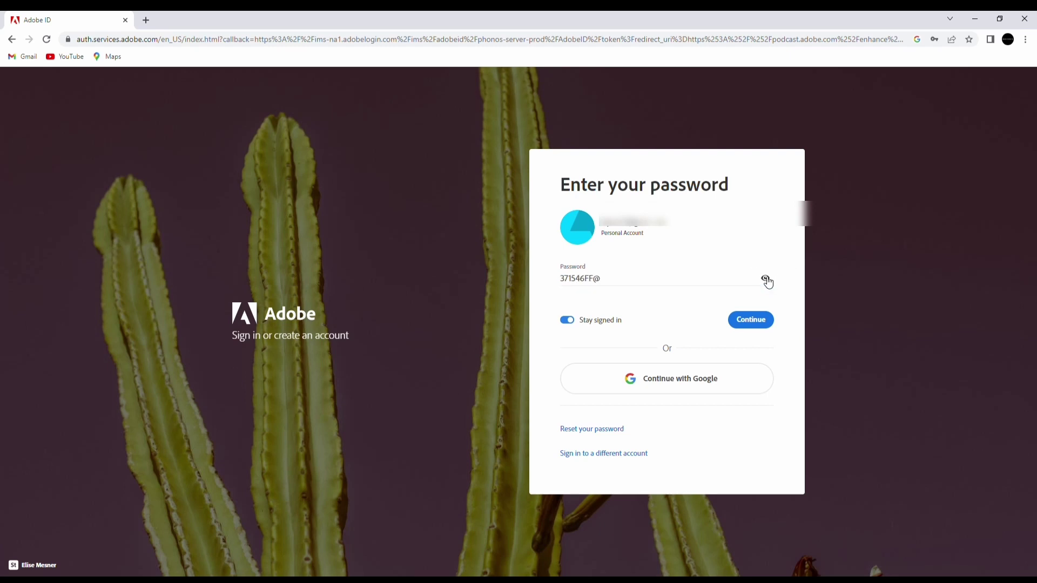
click(763, 320)
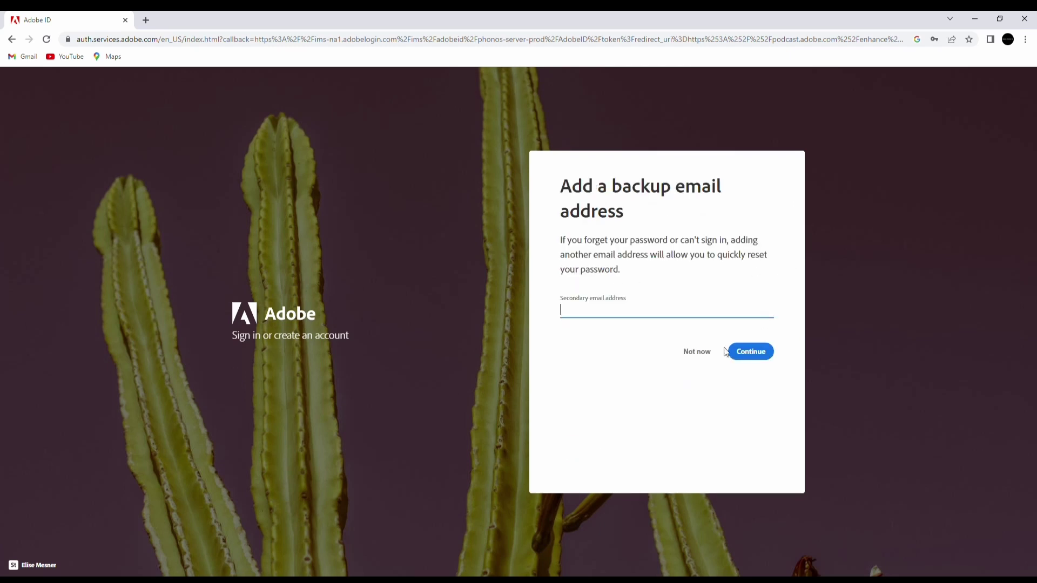
click(705, 353)
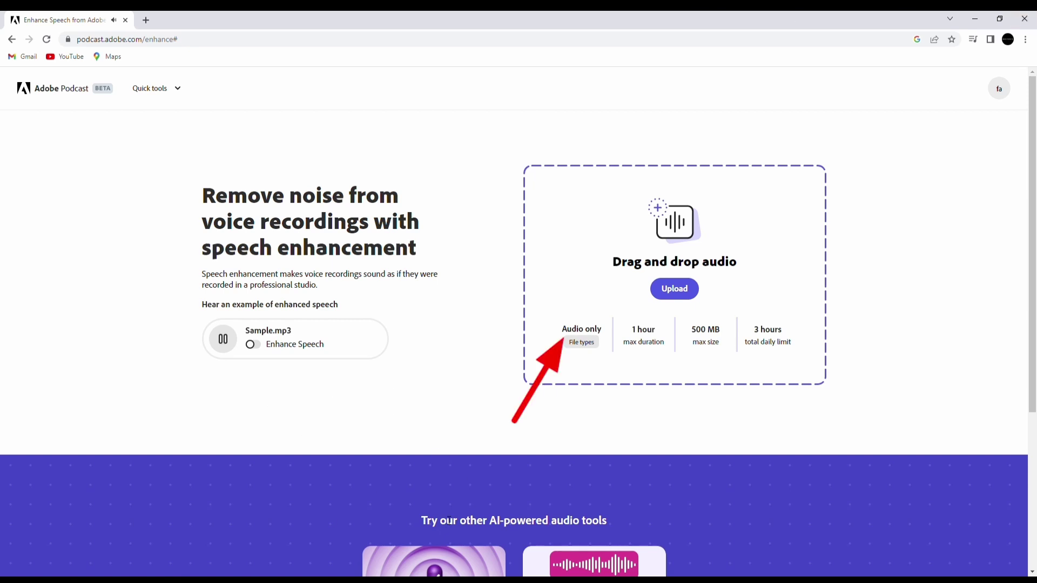
Step: Listen to the sample recording with Enhance Speech turned on and pause its playback
click(257, 346)
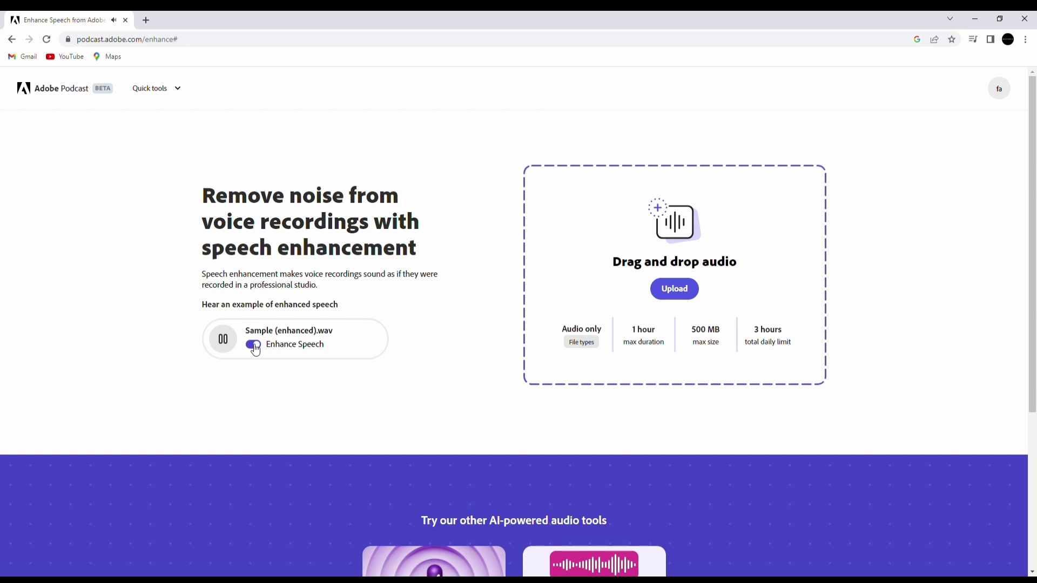
click(223, 339)
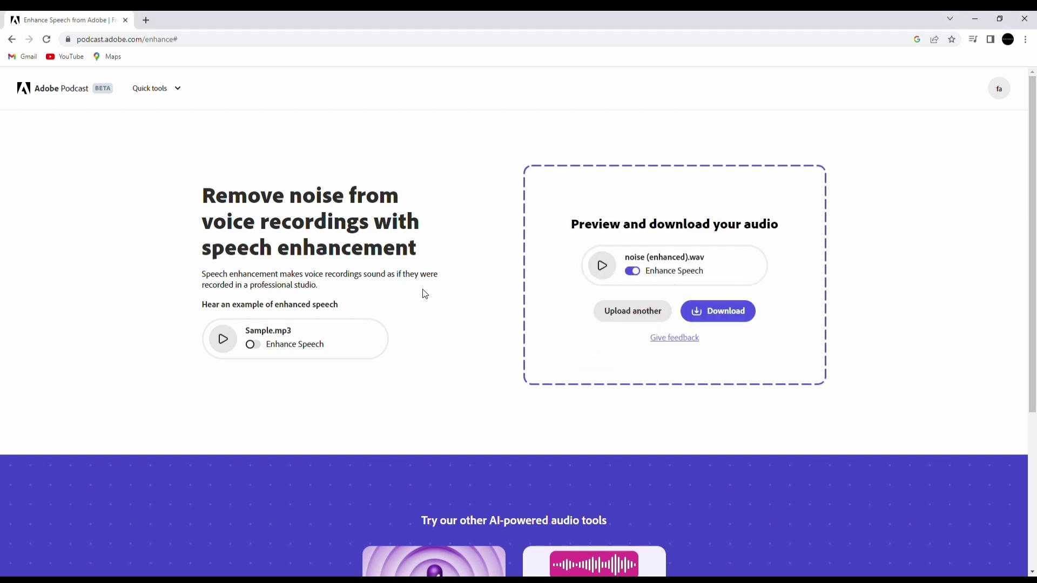
Step: Preview the uploaded noise recording with Enhance Speech off and on, and download the enhanced audio
click(605, 274)
click(633, 272)
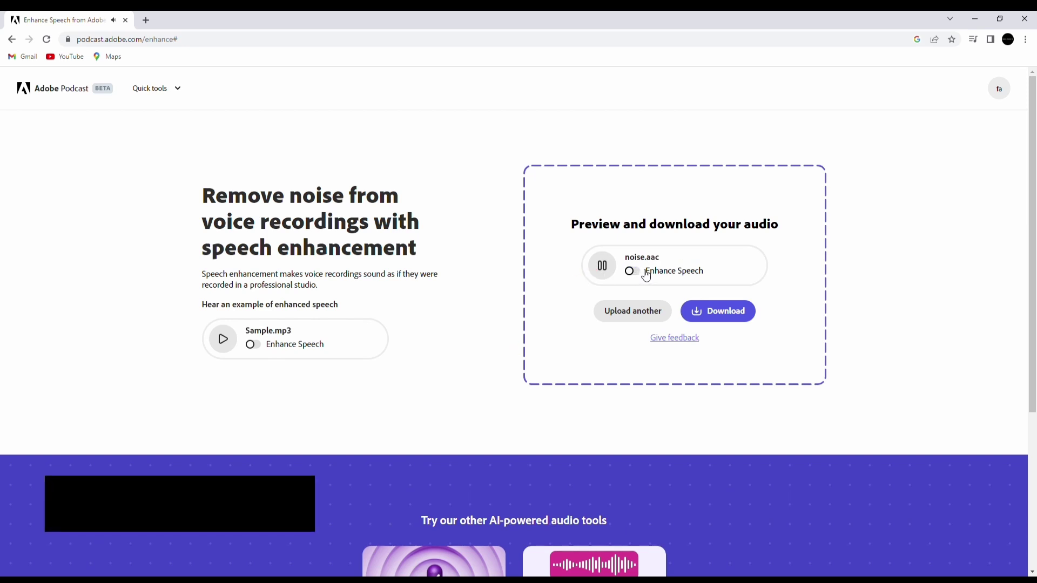
click(633, 272)
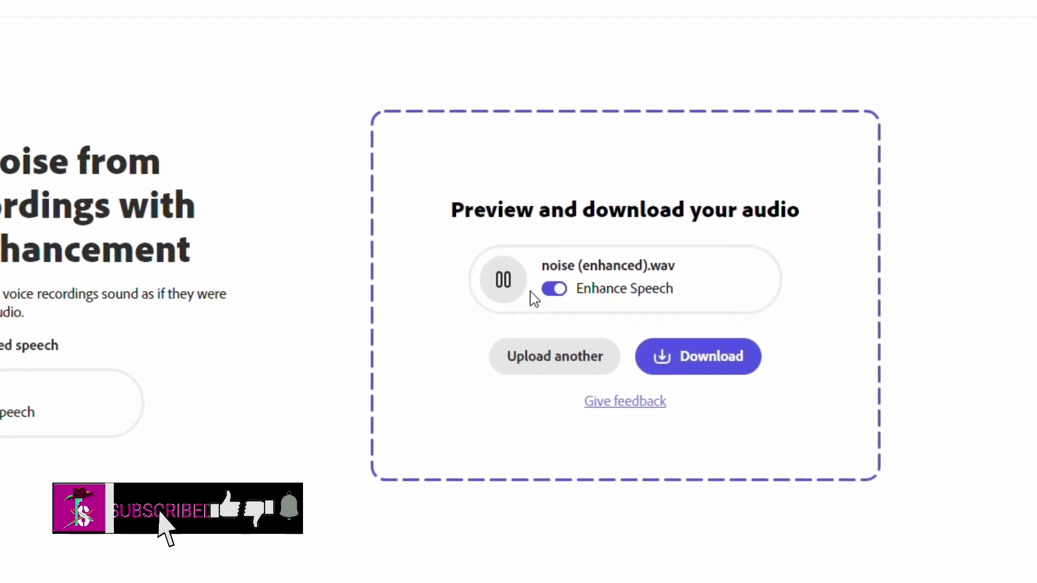
click(519, 287)
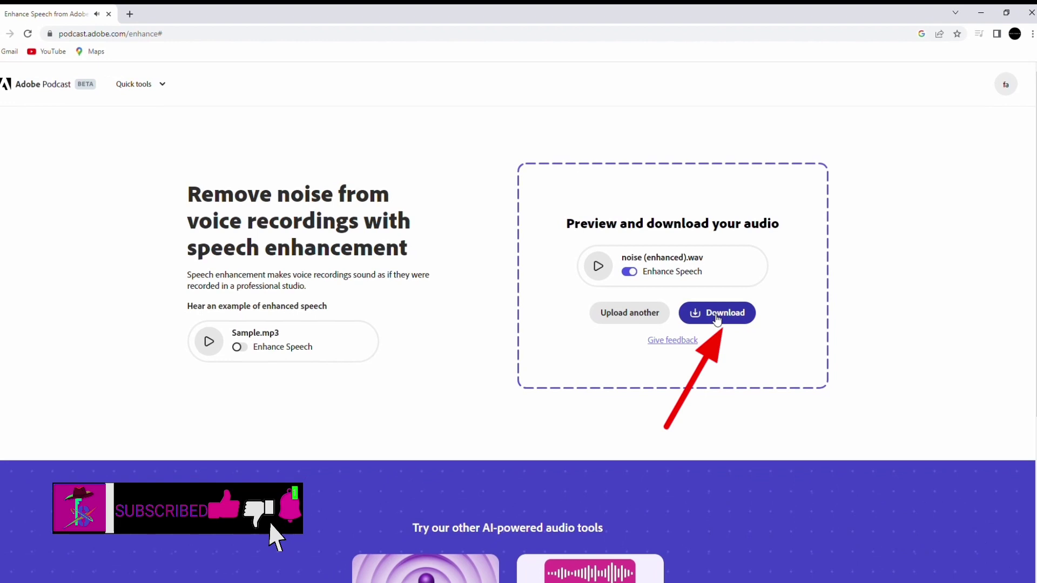
click(717, 313)
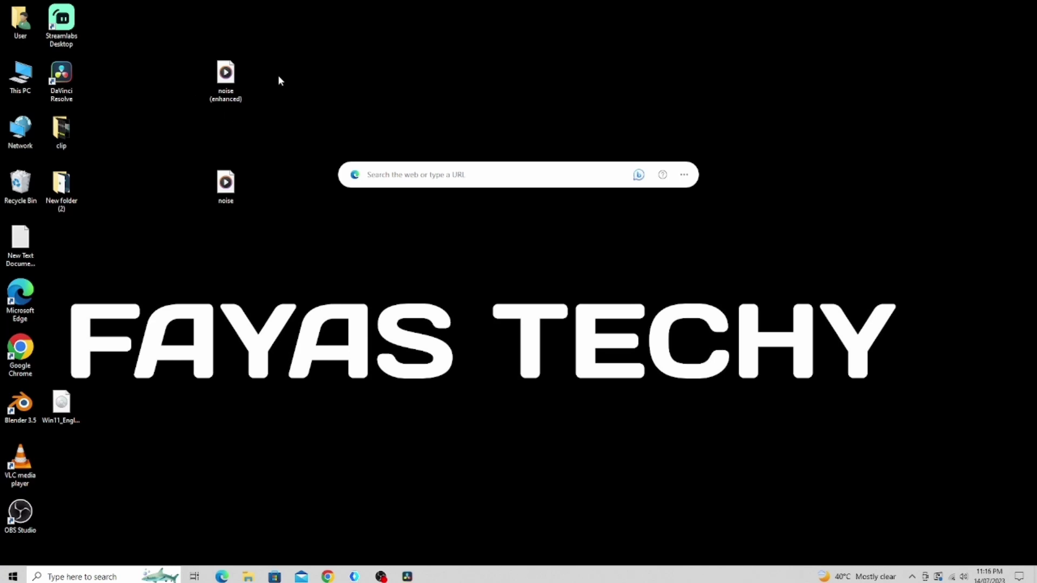
drag(281, 18, 307, 129)
click(226, 74)
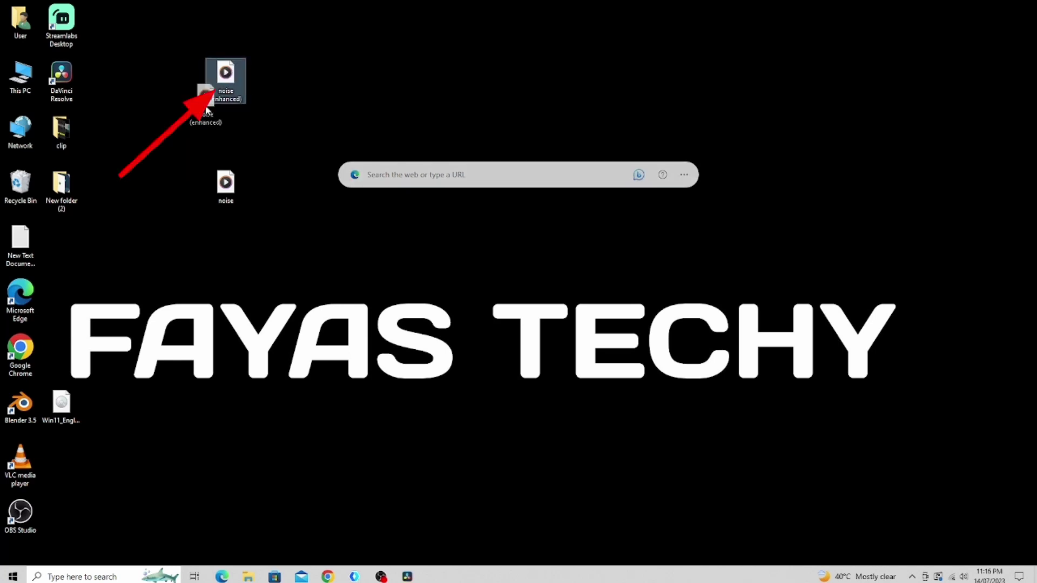
drag(226, 73, 184, 78)
drag(222, 189, 305, 79)
click(286, 155)
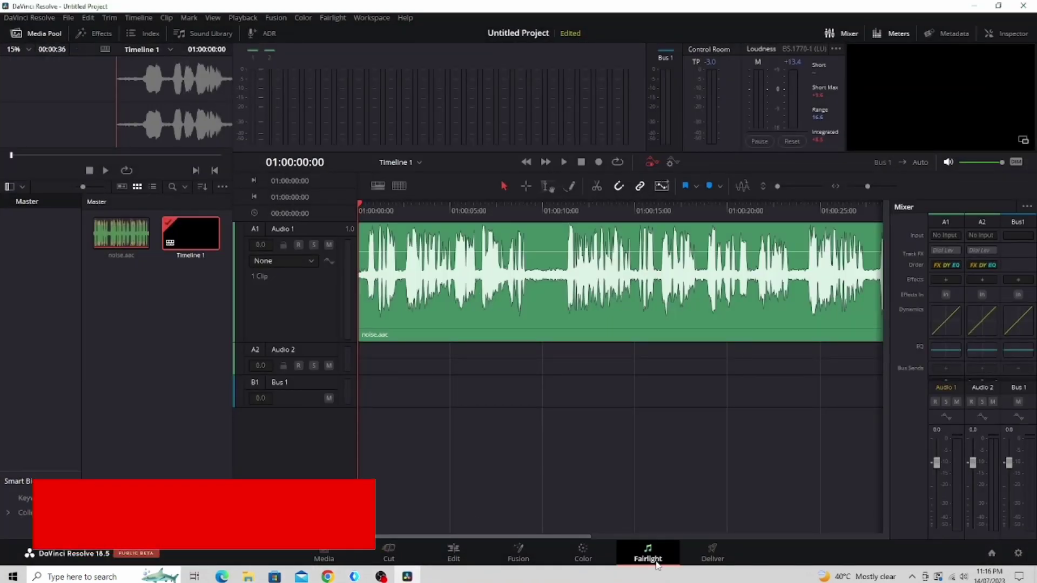
Step: In DaVinci Resolve, import the noise (enhanced) audio file from the Desktop into the Master bin
right_click(130, 307)
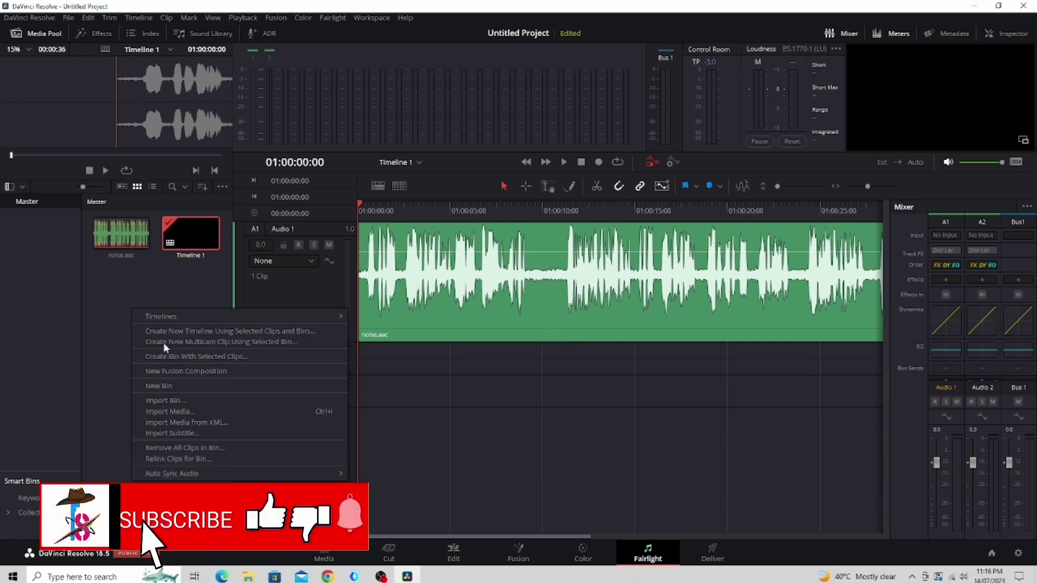
click(187, 409)
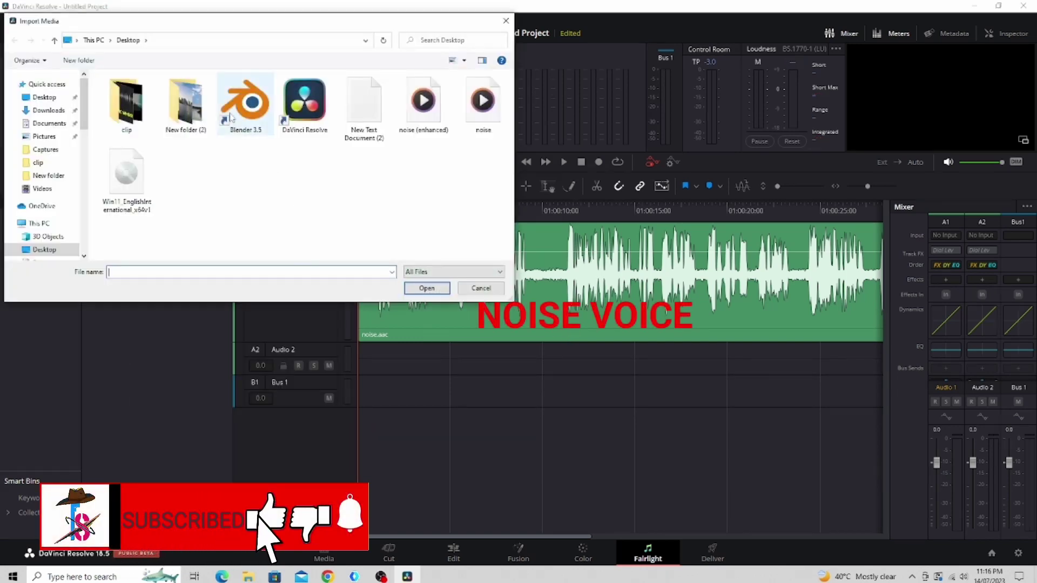
double_click(424, 102)
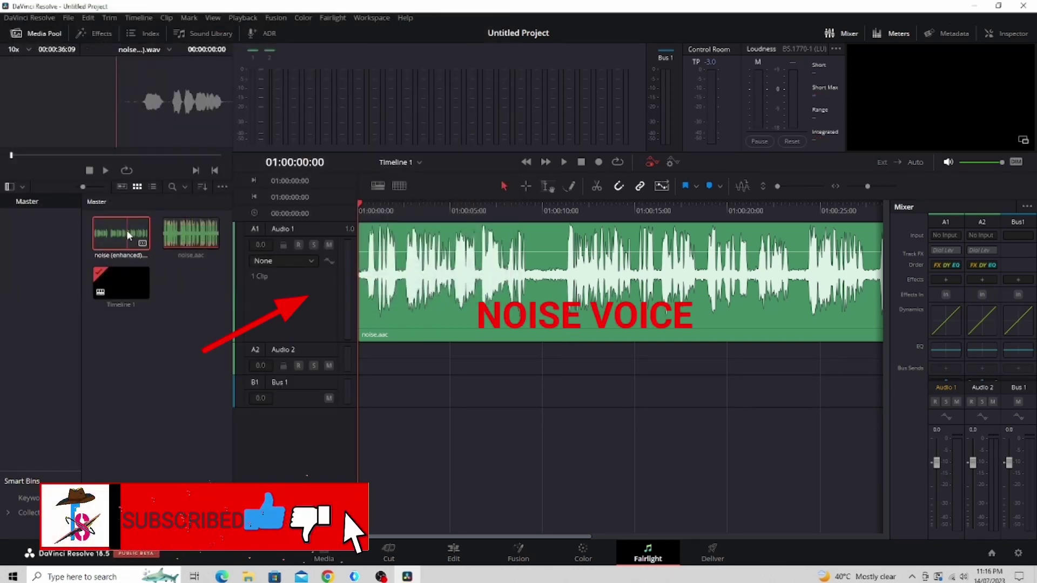
Step: Add the noise (enhanced).wav clip to a new audio track below Audio 2, starting at 01:00:00:00
click(193, 233)
click(128, 236)
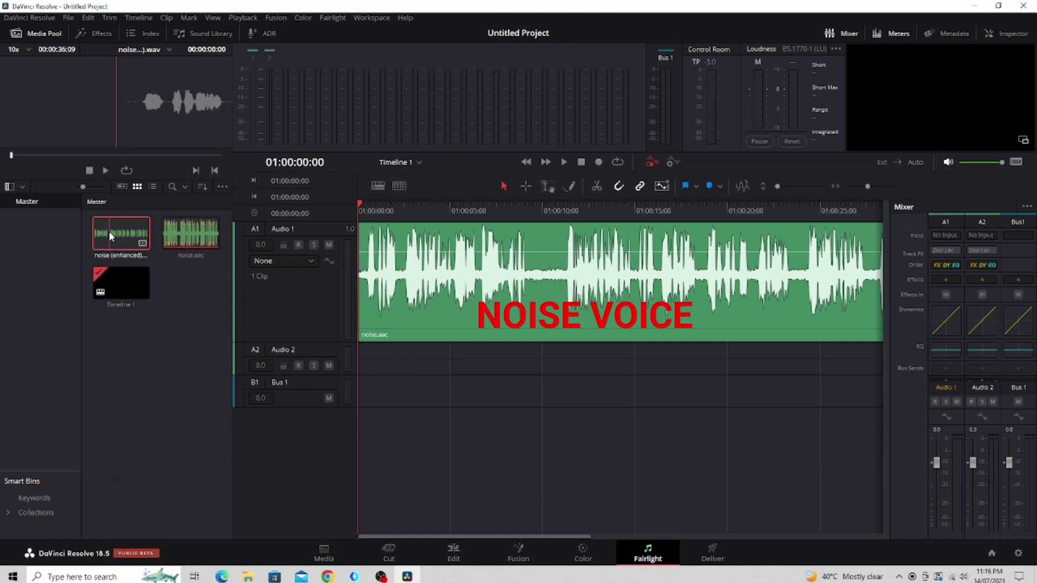
drag(108, 231, 323, 493)
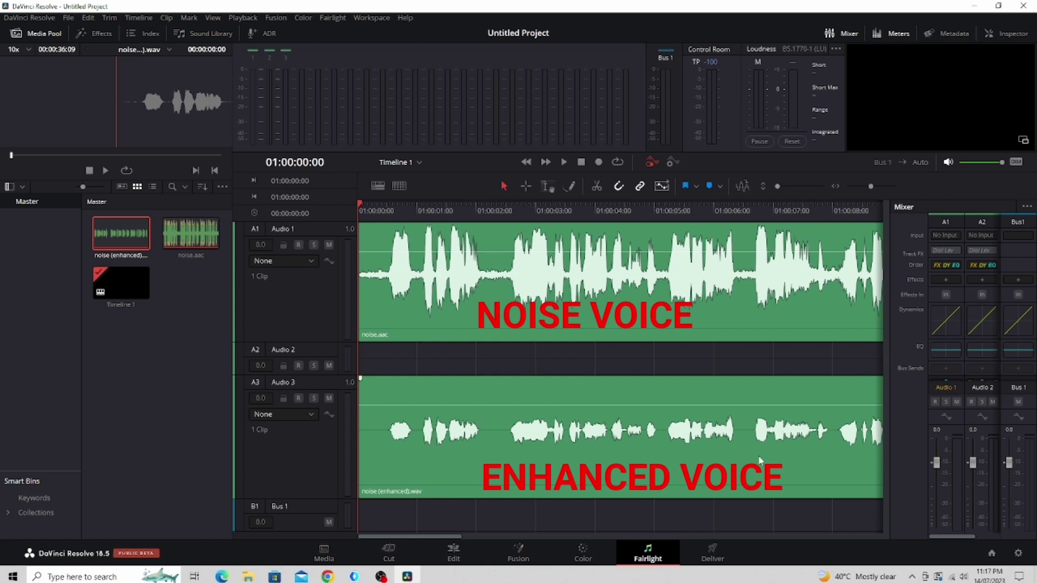
Step: Compare the waveforms of the noisy and enhanced clips along the timeline and play them from the start
drag(457, 536, 699, 529)
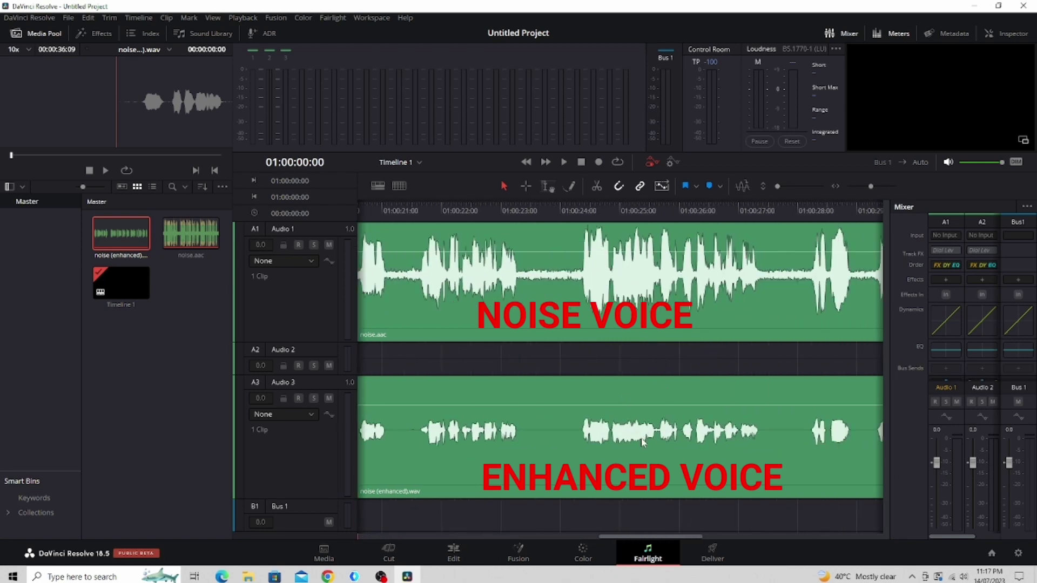
drag(678, 535, 362, 566)
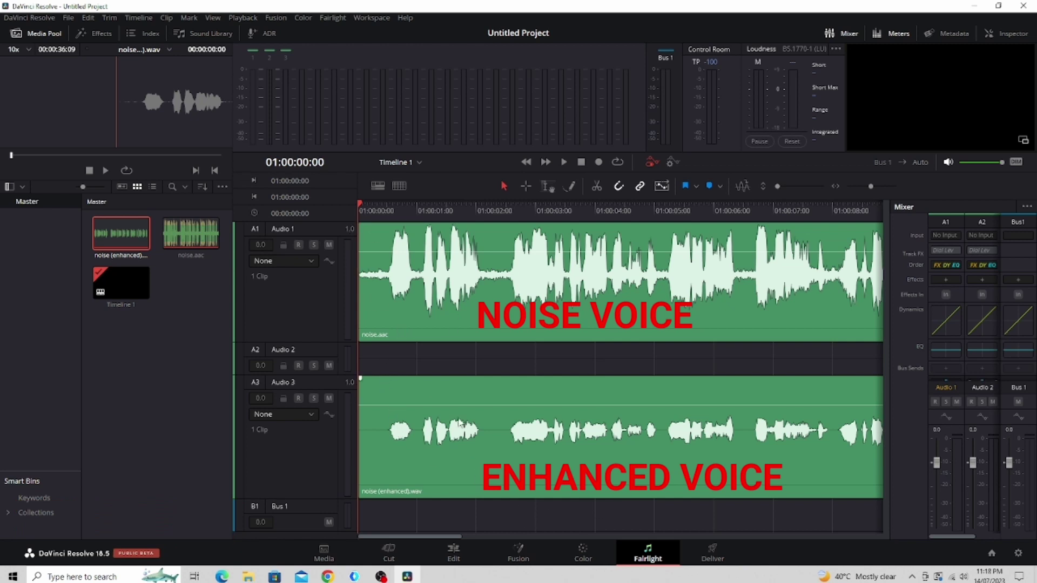
key(space)
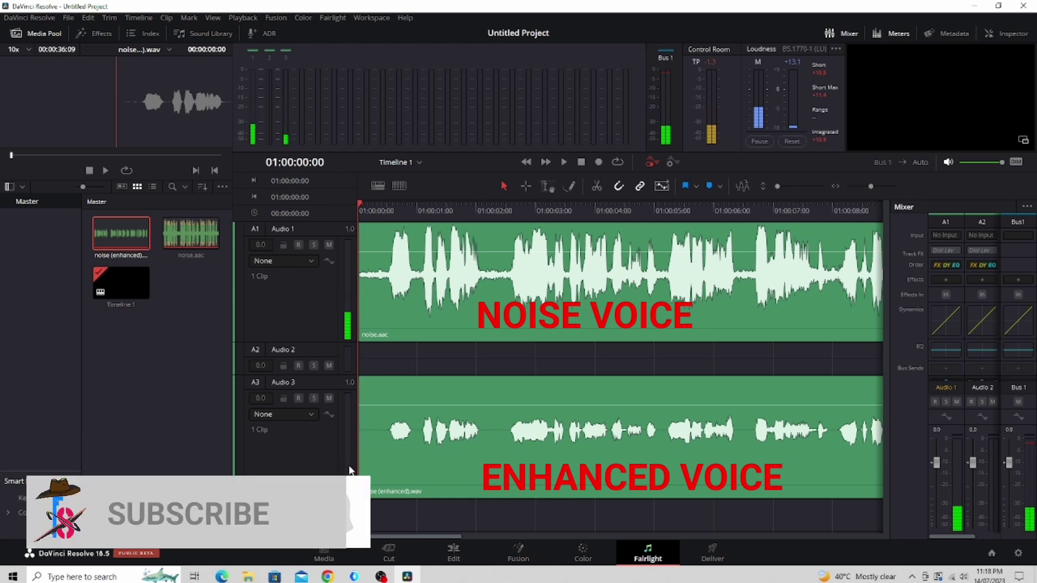
Step: Play the timeline from 01:00:00:00 with Audio 3 muted to hear the noisy voice, and again with only Audio 1 muted for the enhanced voice
click(330, 398)
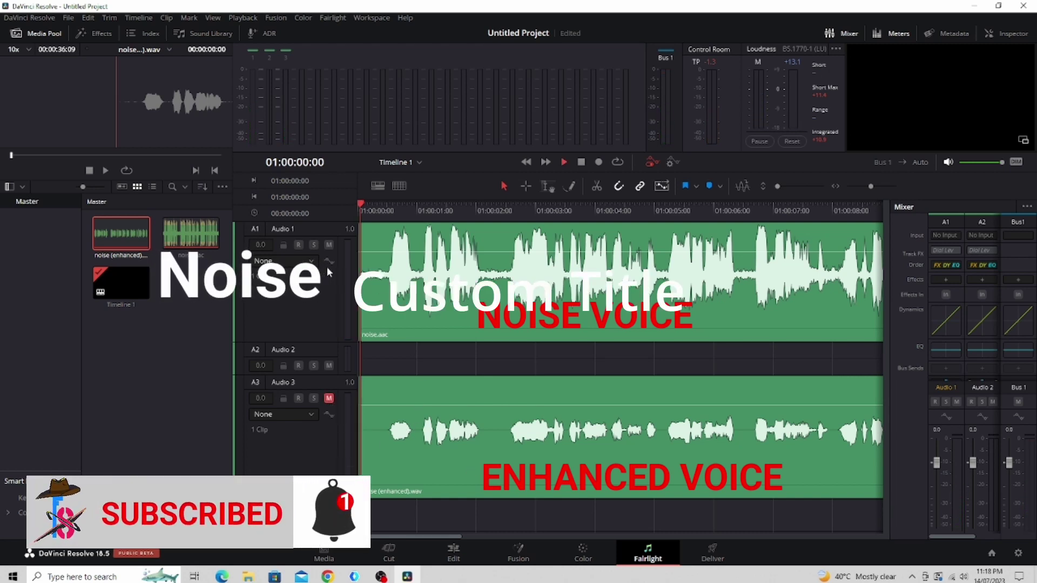
drag(375, 207, 377, 235)
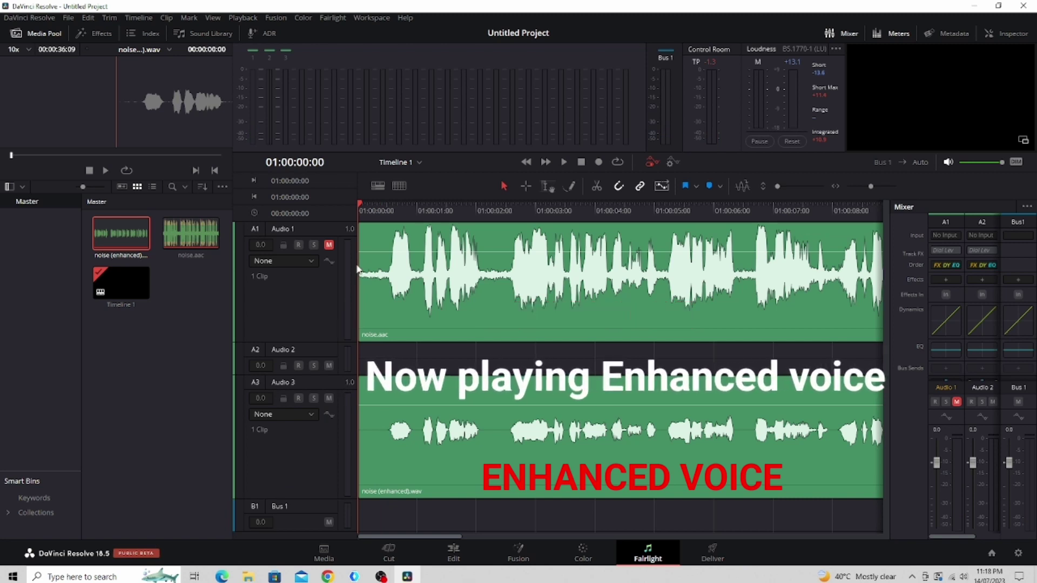
key(space)
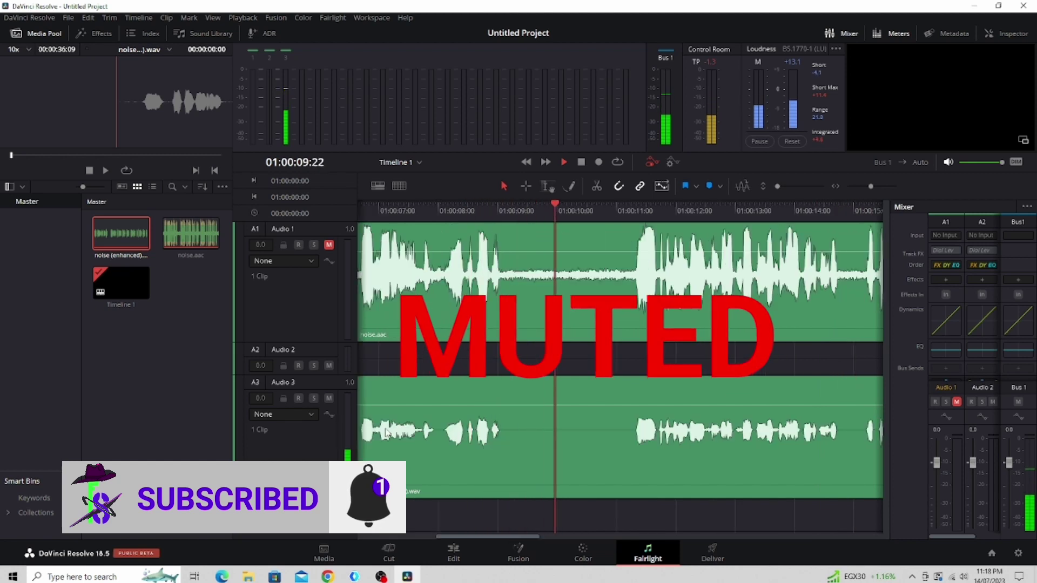
key(space)
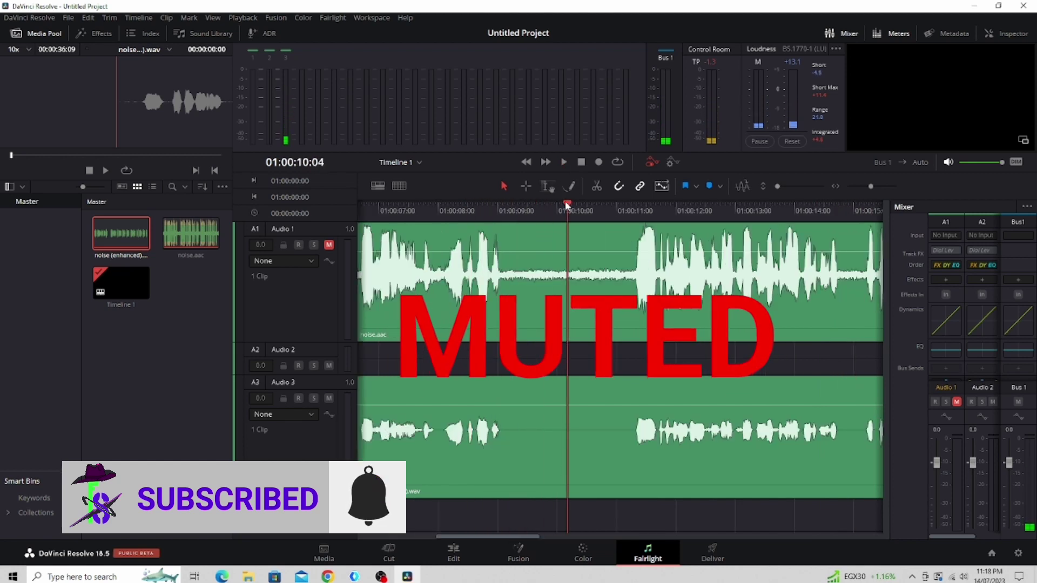
Step: Compare the speech pause from about 01:00:09:02, playing it with Audio 1 muted and again with only Audio 3 muted
drag(566, 204, 508, 240)
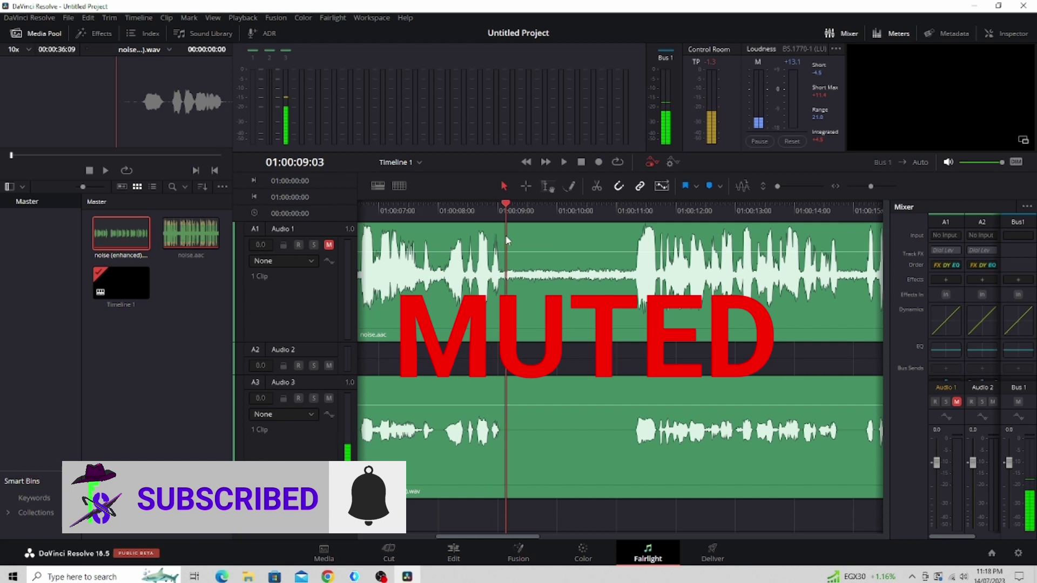
key(space)
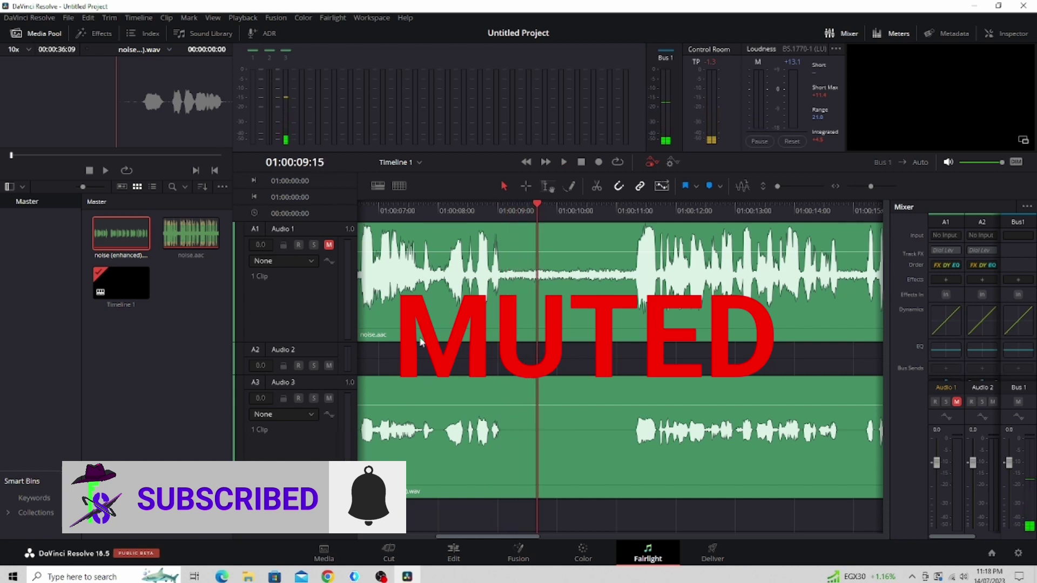
drag(533, 203, 504, 206)
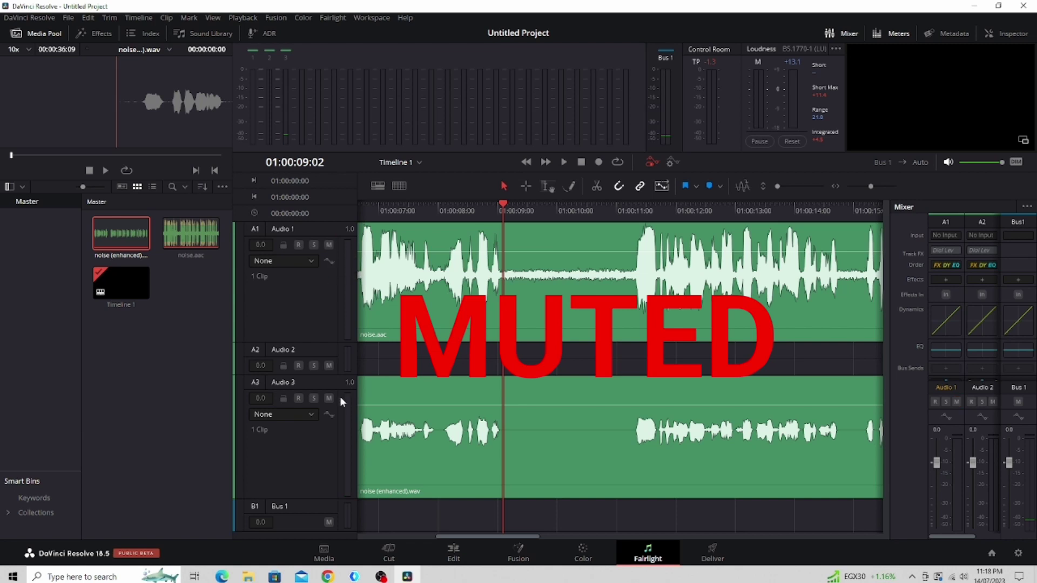
key(space)
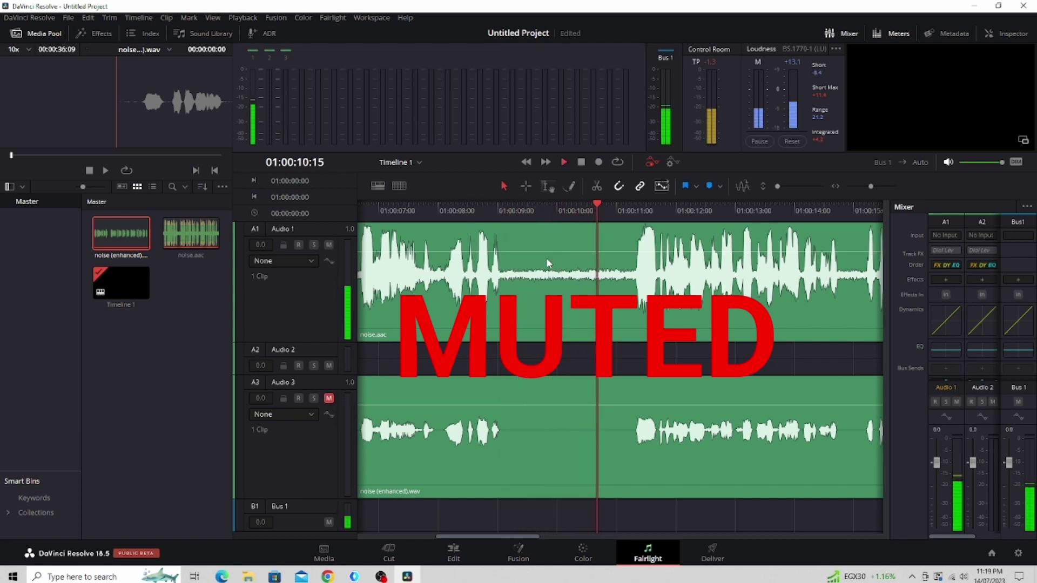
key(space)
drag(610, 205, 503, 261)
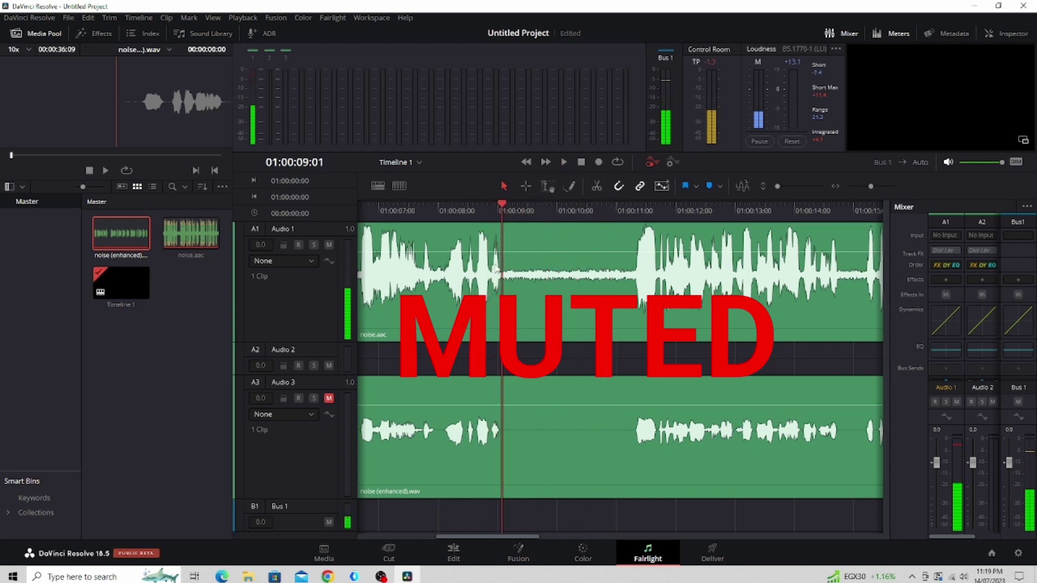
Step: Mute Audio 1, unmute Audio 3 and play the enhanced clip from 01:00:09:01 to 01:00:18:07
click(327, 245)
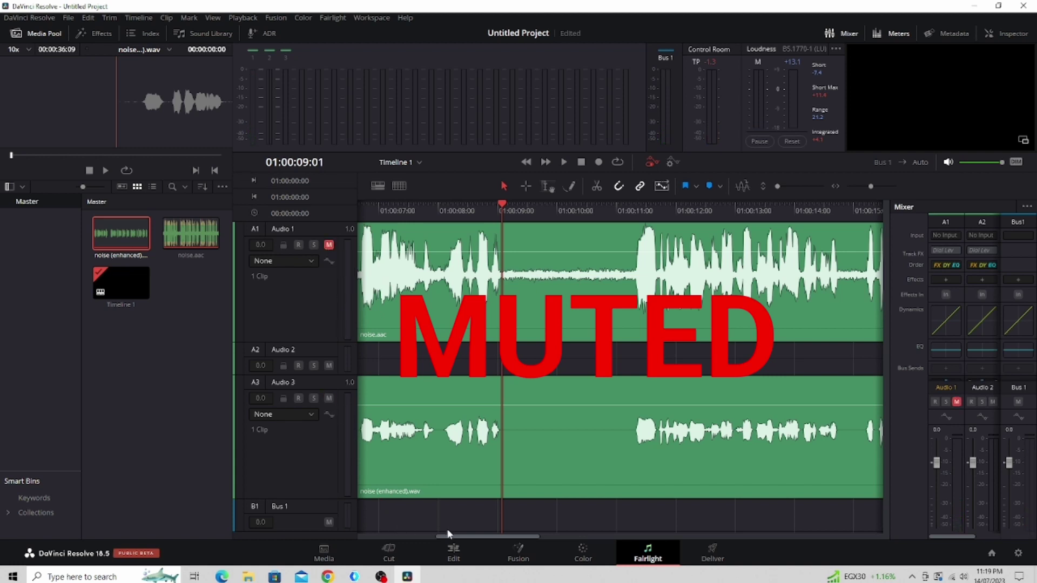
key(space)
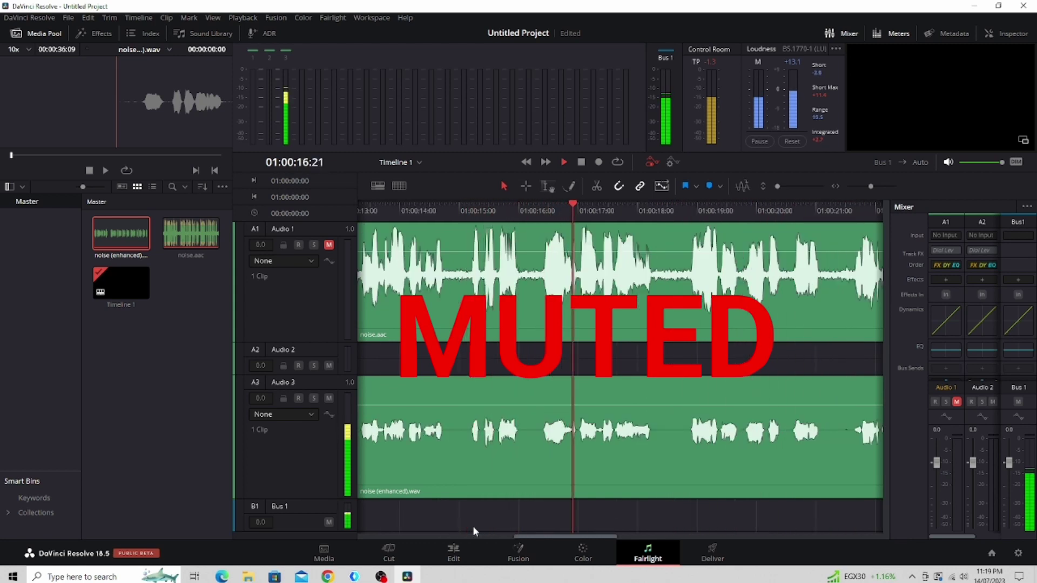
key(space)
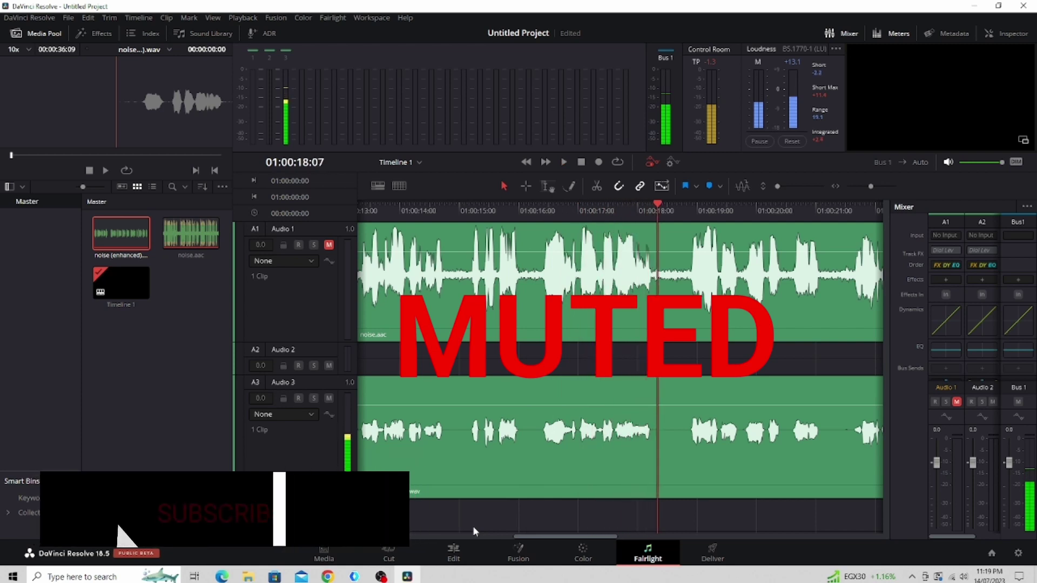
Step: Mute Audio 3, unmute Audio 1 and play the noisy clip from 01:00:18:07, returning the playhead to about 01:00:18:20
click(328, 399)
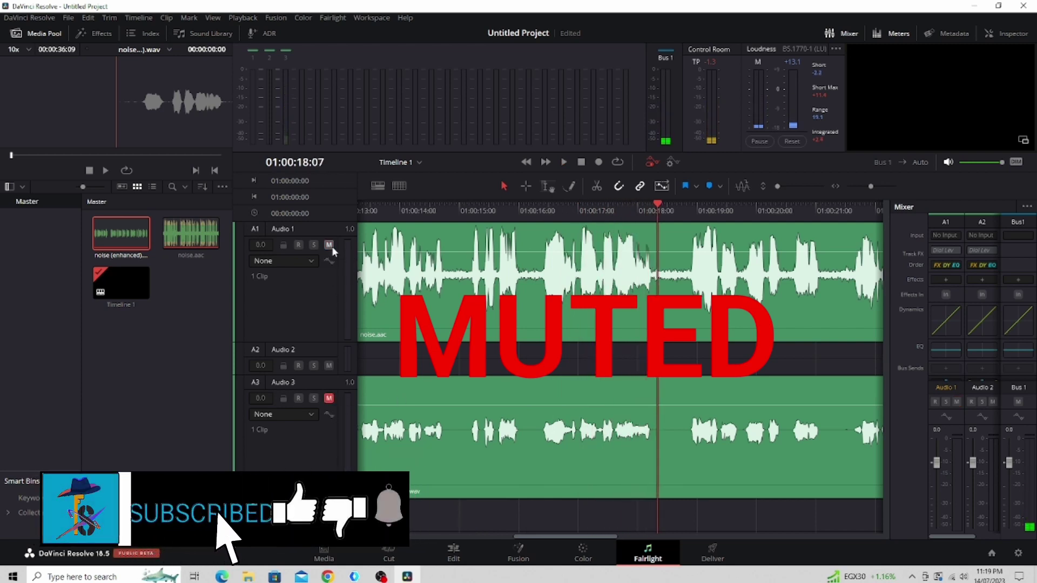
key(space)
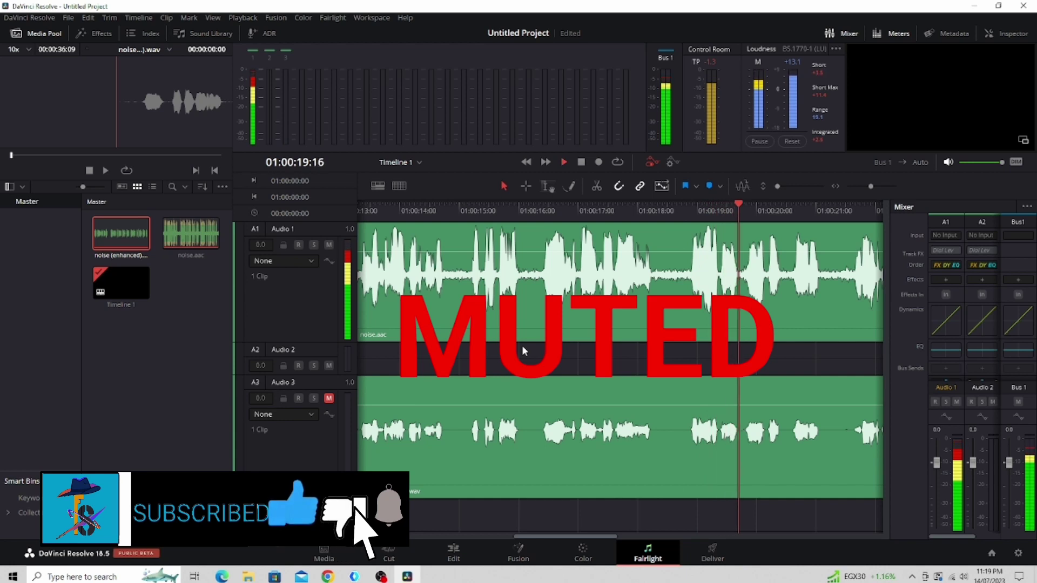
key(space)
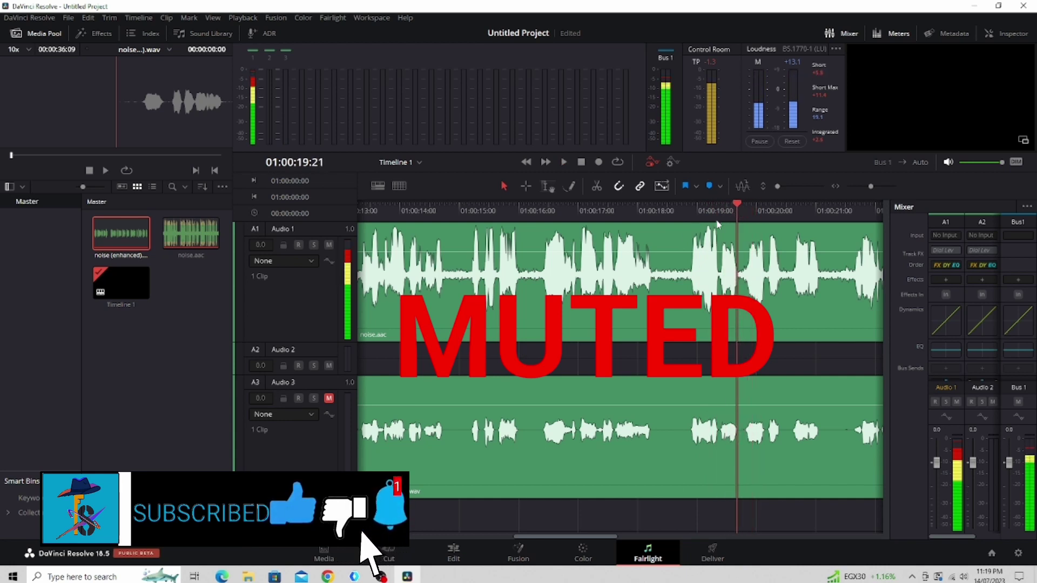
click(684, 224)
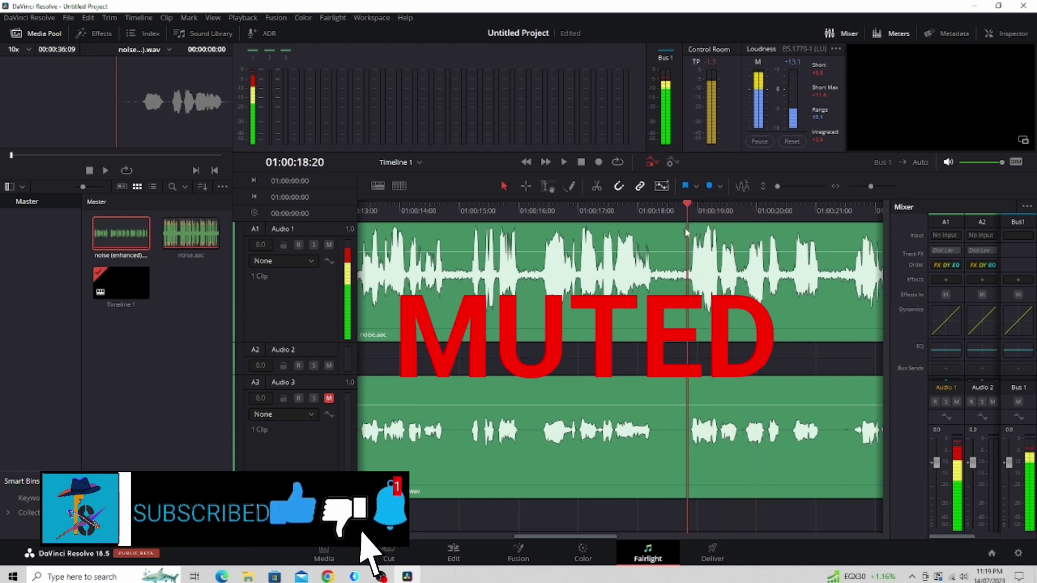
Step: Switch the mute to Audio 1 and play the enhanced clip from 01:00:18:19, returning the playhead to 01:00:17:02
click(329, 245)
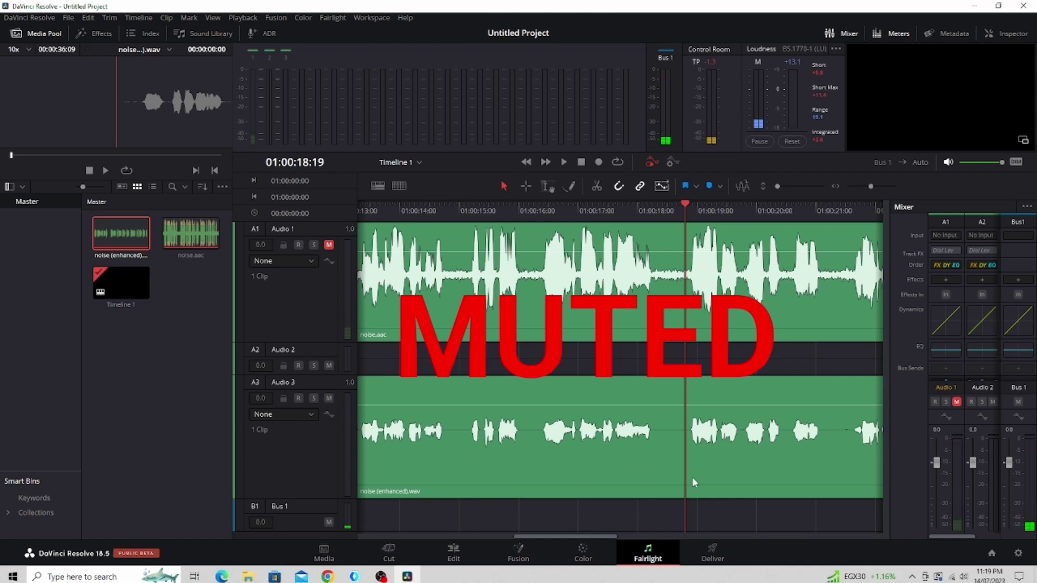
key(space)
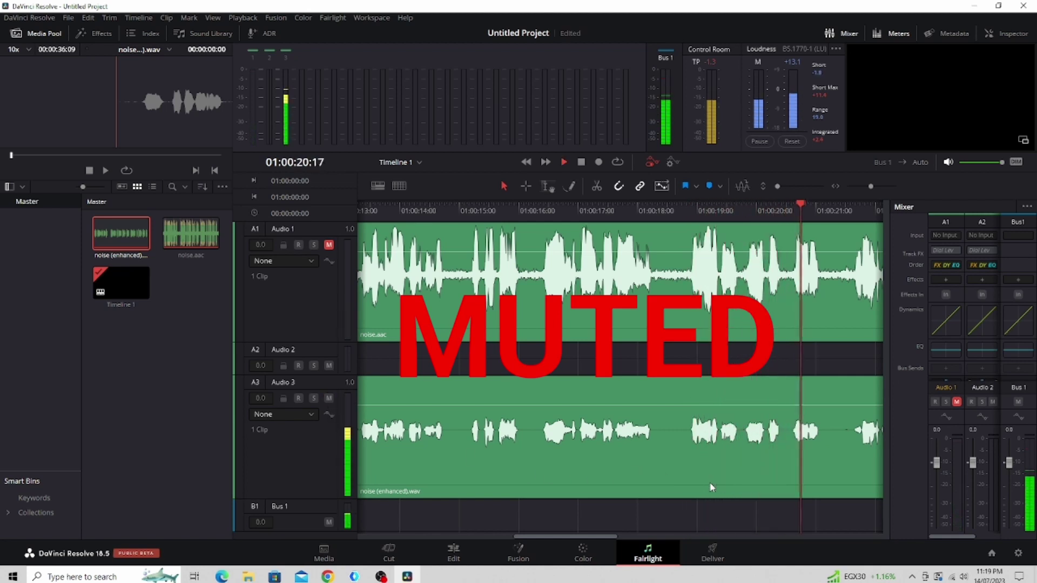
key(space)
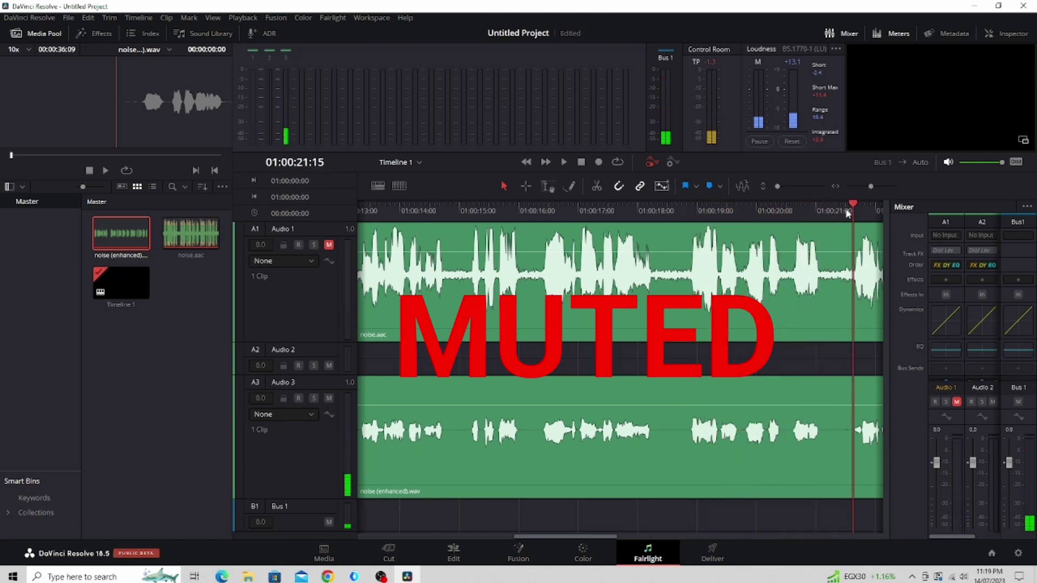
drag(851, 206, 586, 207)
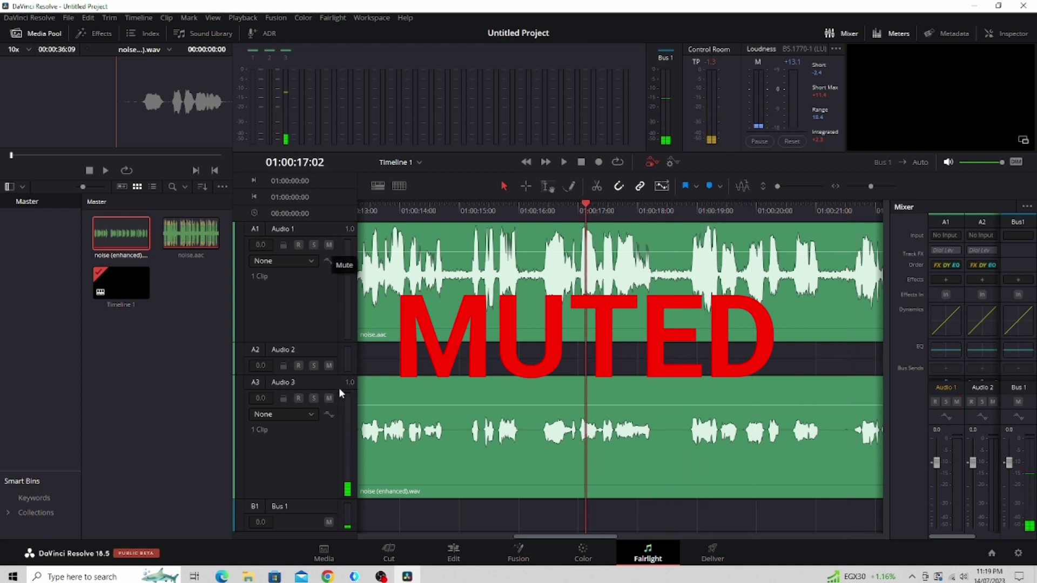
Step: With Audio 3 muted and Audio 1 audible, play the noisy clip from 01:00:16:16 and return the playhead to 01:00:18:22
click(328, 398)
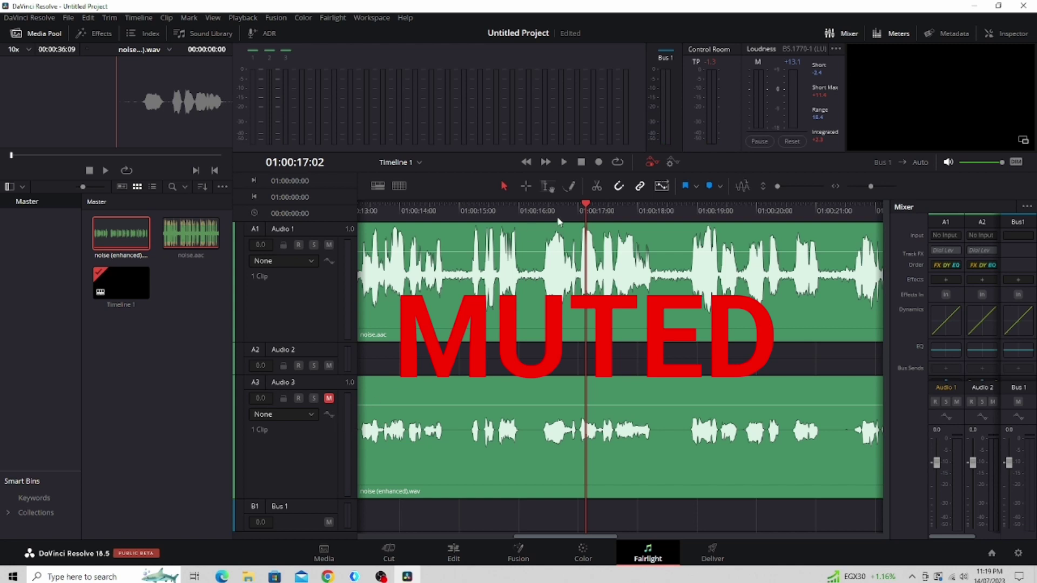
drag(587, 211, 558, 207)
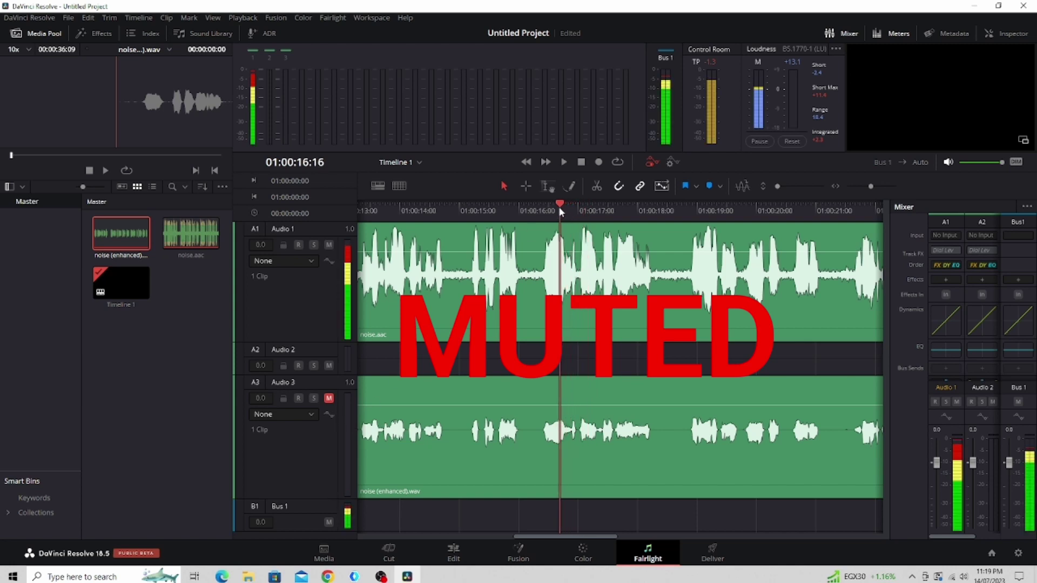
key(space)
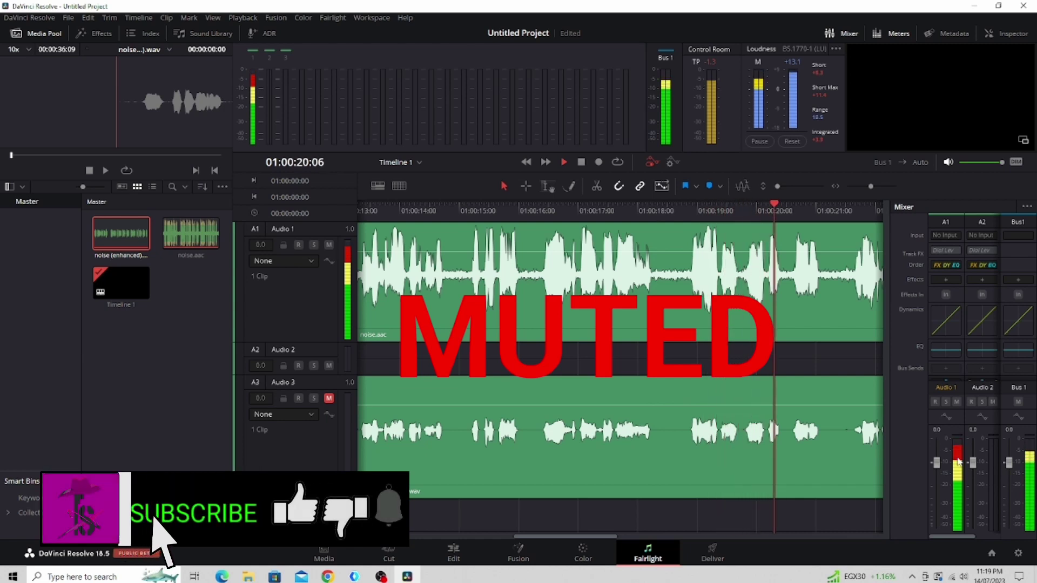
key(space)
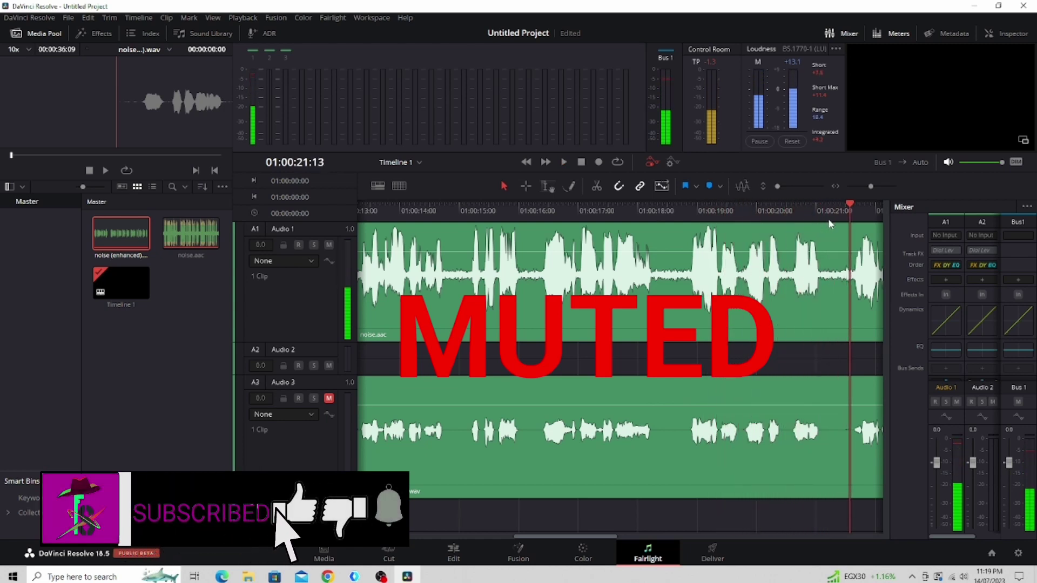
drag(848, 210, 696, 267)
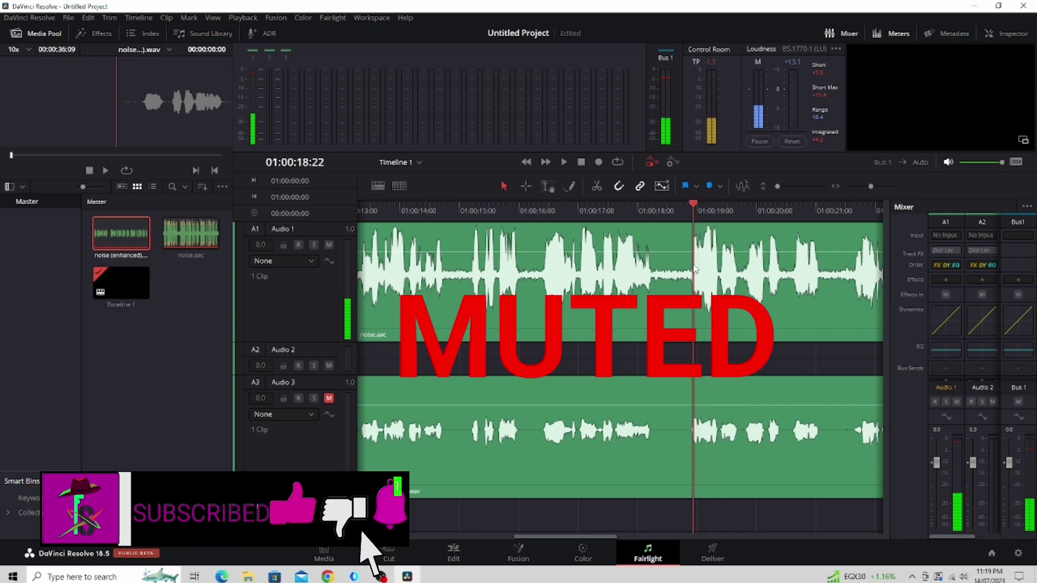